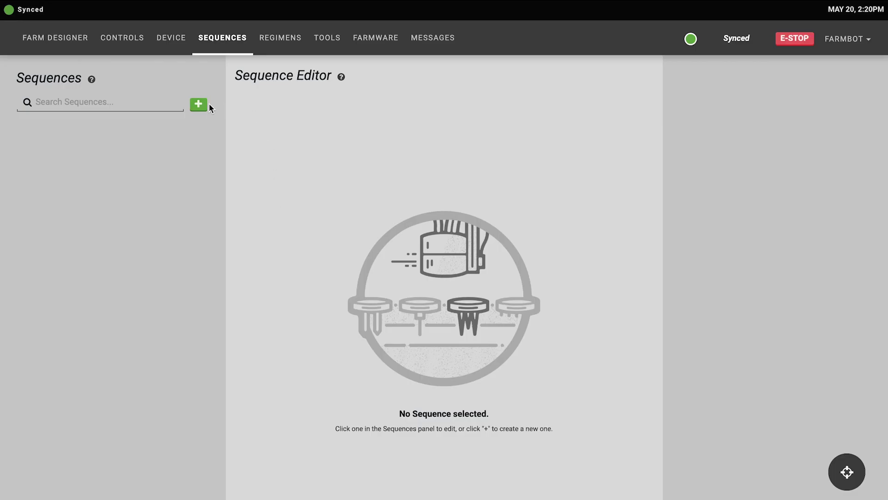
Create a blank sequence named 'new sequence 0' from the Sequences page
left_click(198, 107)
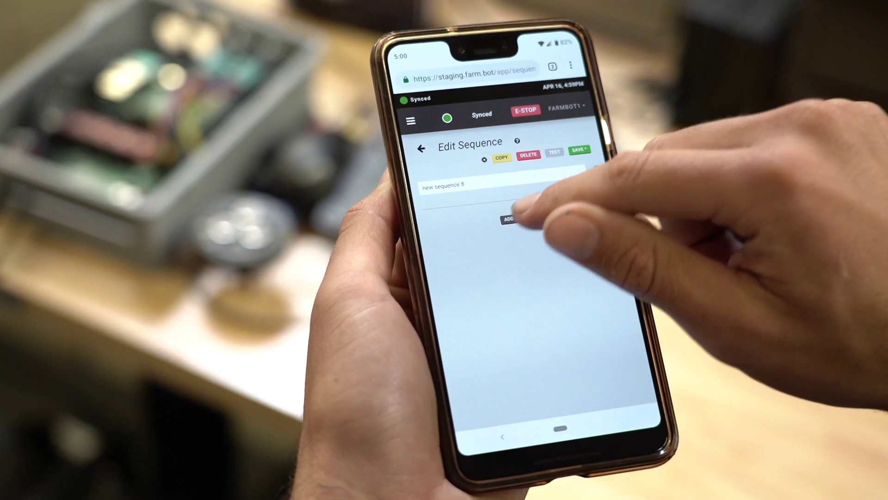
Add a Move To command to 'new sequence 0' from the command list
left_click(532, 211)
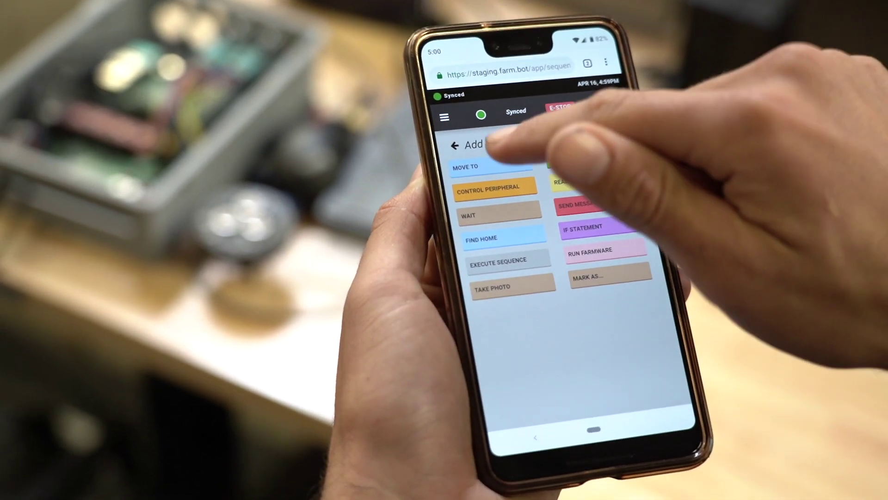
left_click(463, 148)
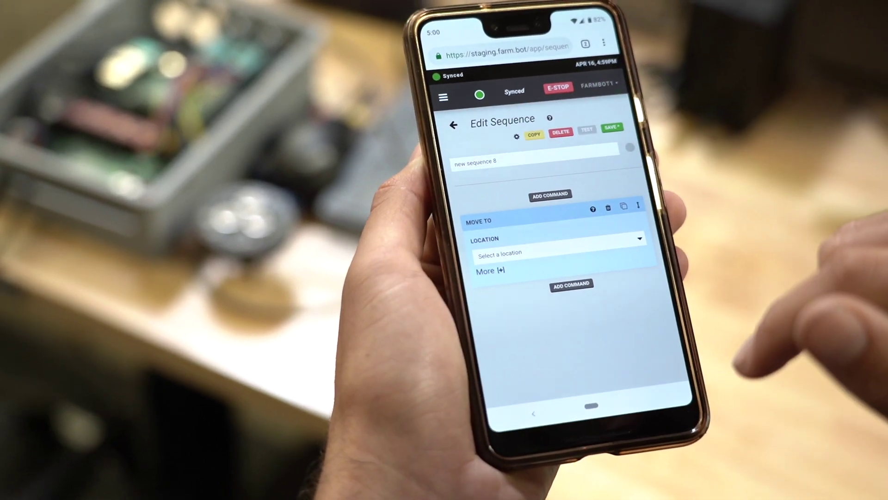
left_click(572, 284)
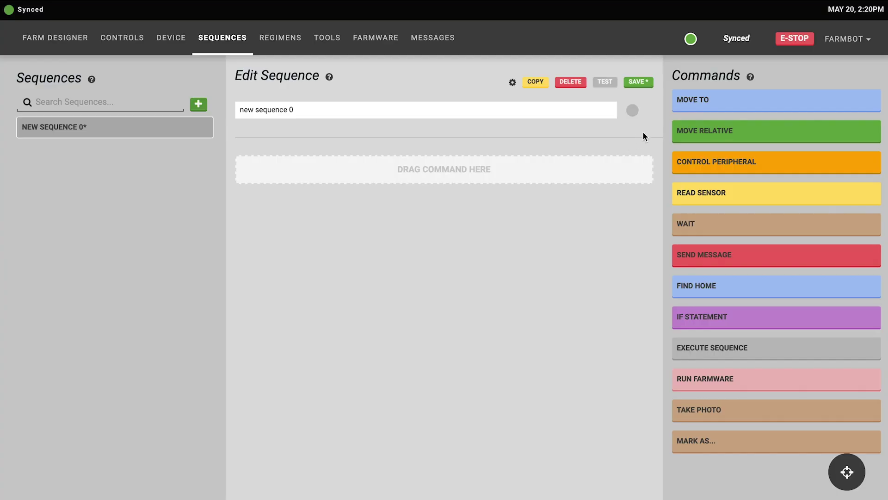
Add a Move To step and set its location to Custom Coordinates (0, 0, 0)
left_click(720, 108)
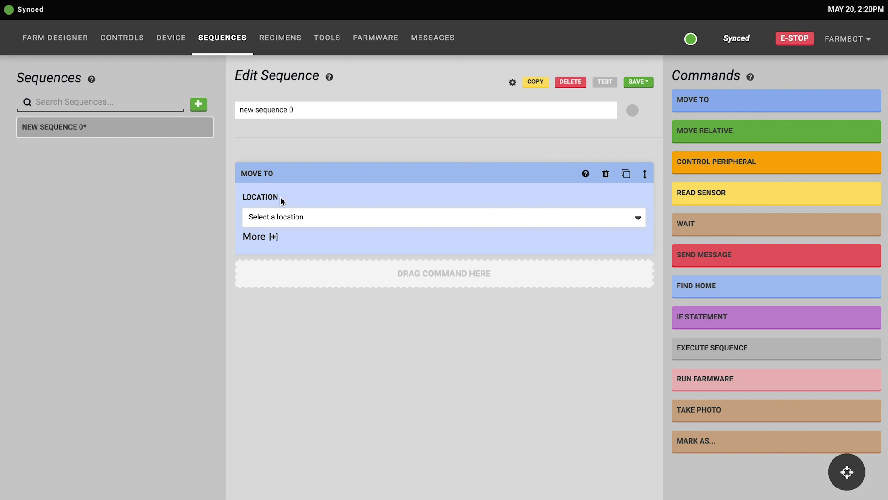
left_click(287, 221)
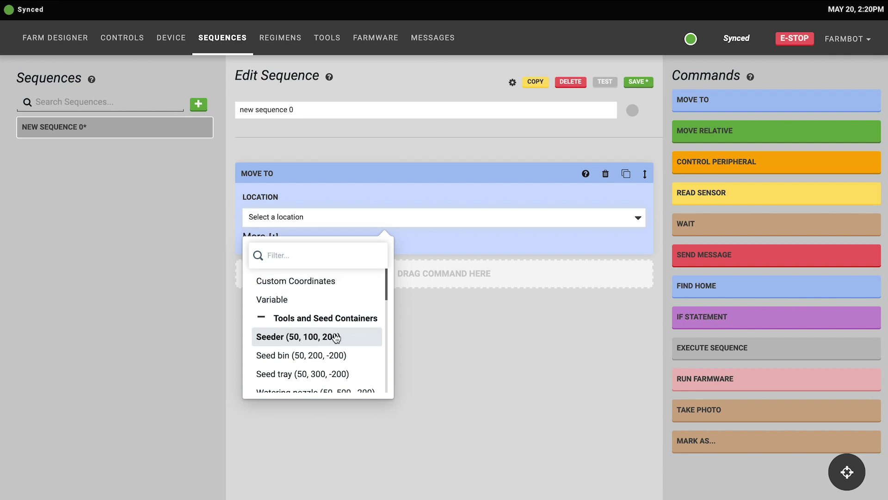
left_click(316, 286)
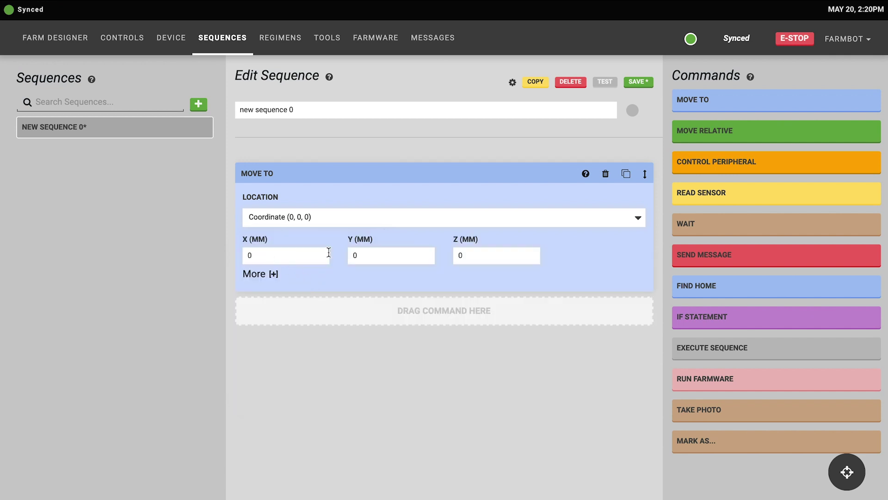
Browse the Location dropdown entries and close it without changing the choice
left_click(406, 223)
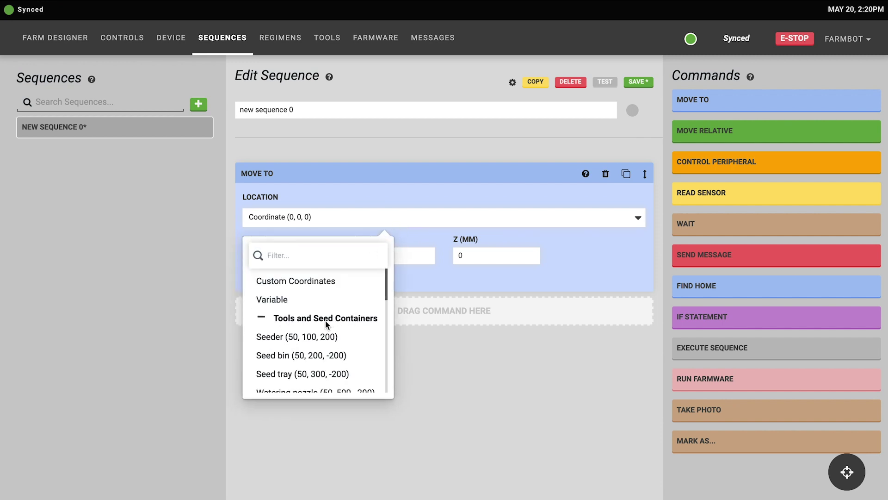
scroll(351, 325, "down", 3)
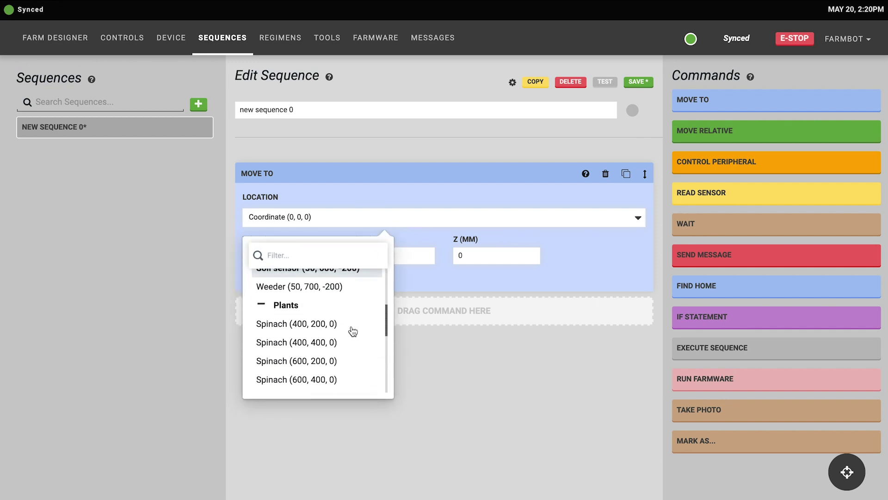
scroll(352, 331, "down", 1)
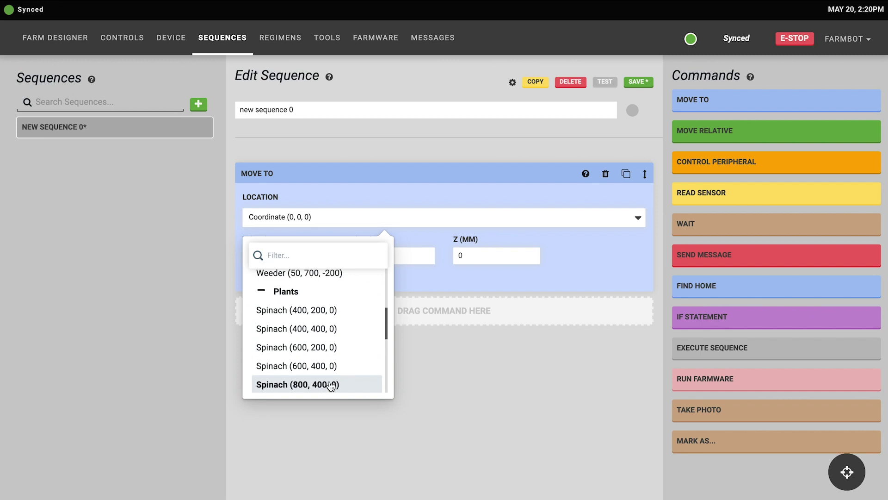
scroll(331, 385, "down", 4)
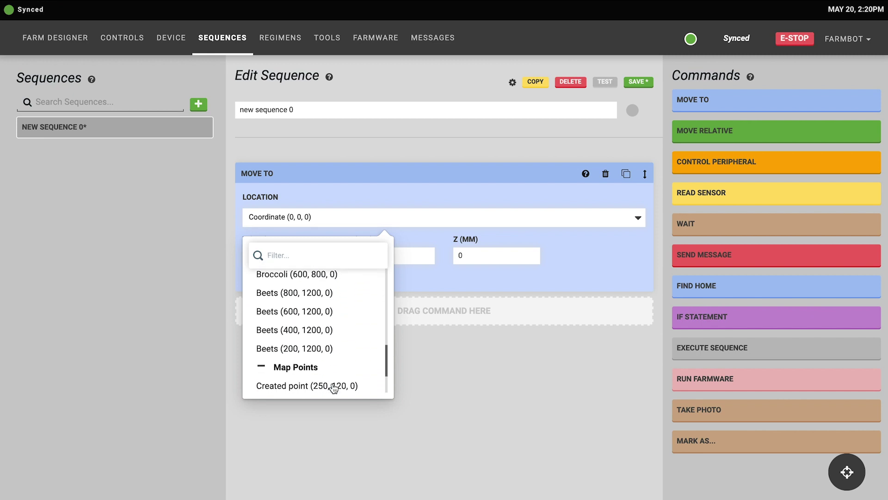
scroll(332, 386, "down", 2)
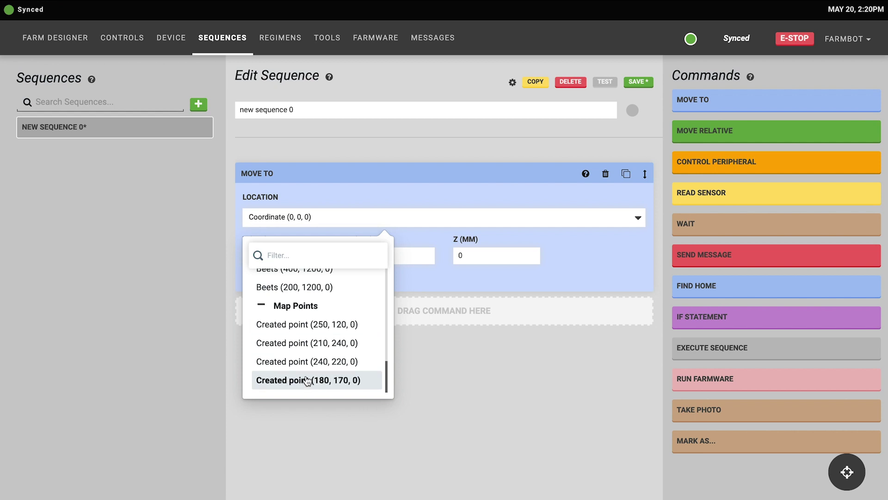
scroll(307, 380, "up", 4)
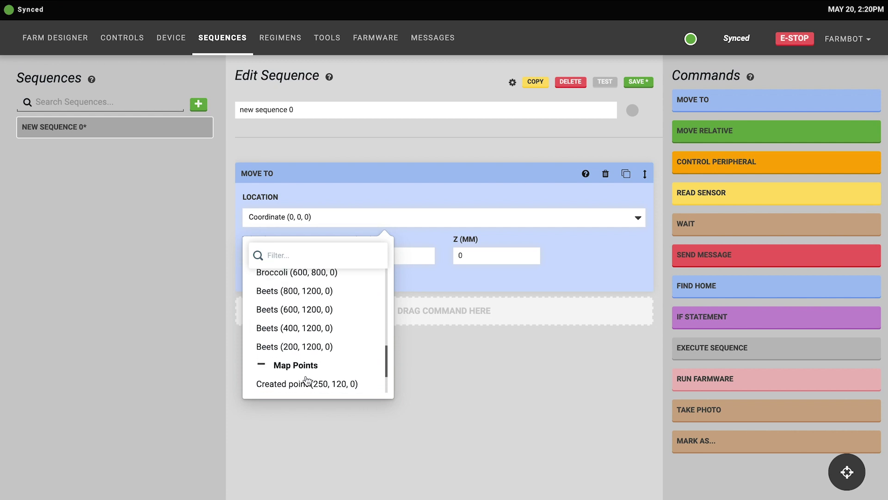
scroll(308, 381, "up", 3)
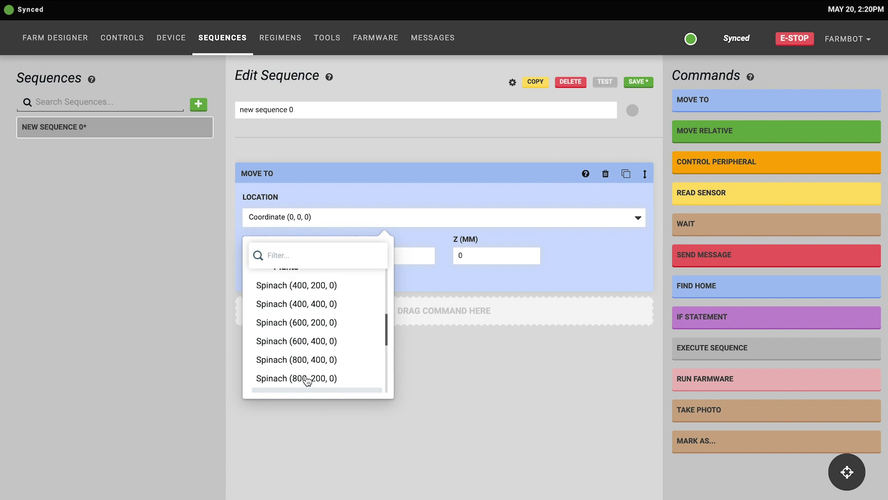
scroll(308, 381, "up", 3)
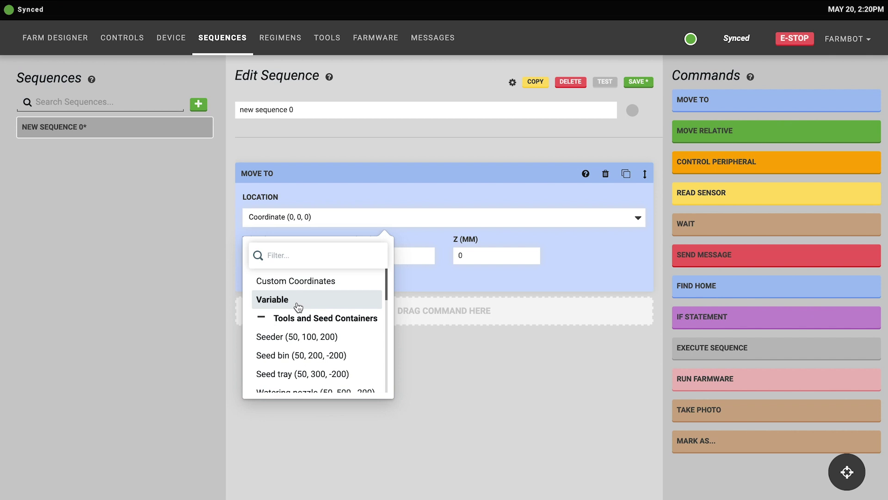
left_click(440, 300)
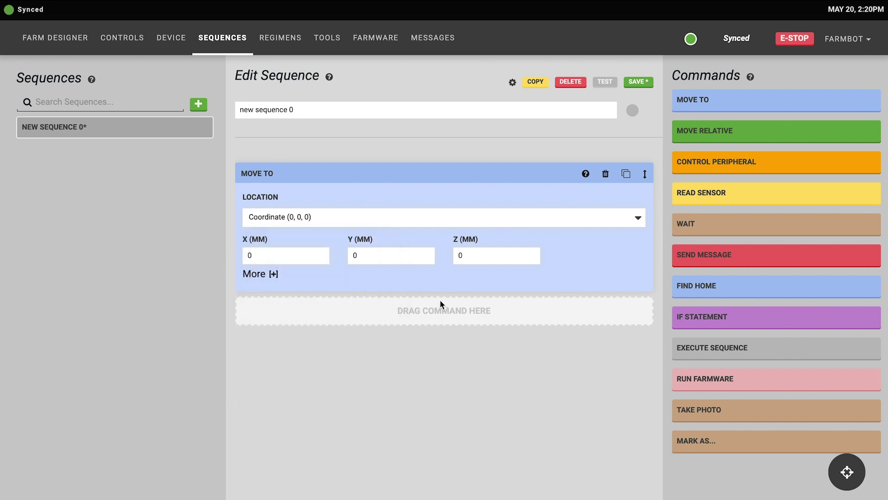
Show the extra Move To settings and target Spinach (400, 200, 0) as the location
left_click(267, 279)
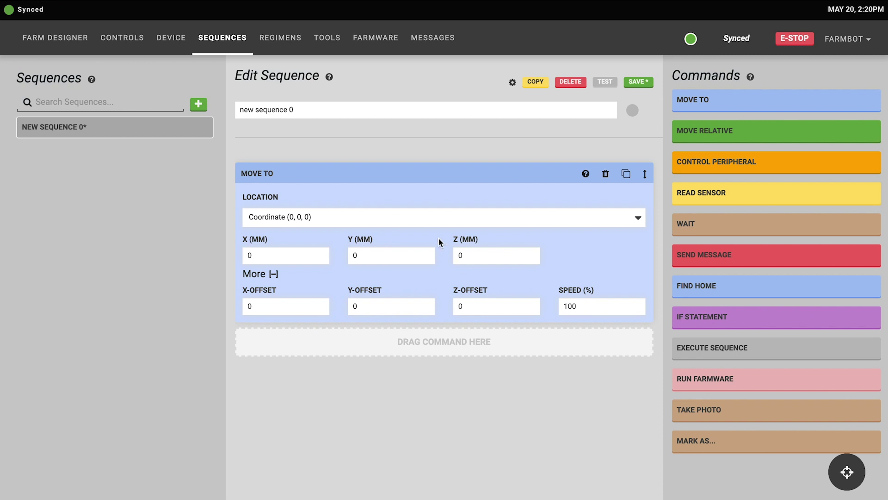
left_click(421, 218)
scroll(352, 324, "down", 1)
scroll(350, 339, "down", 3)
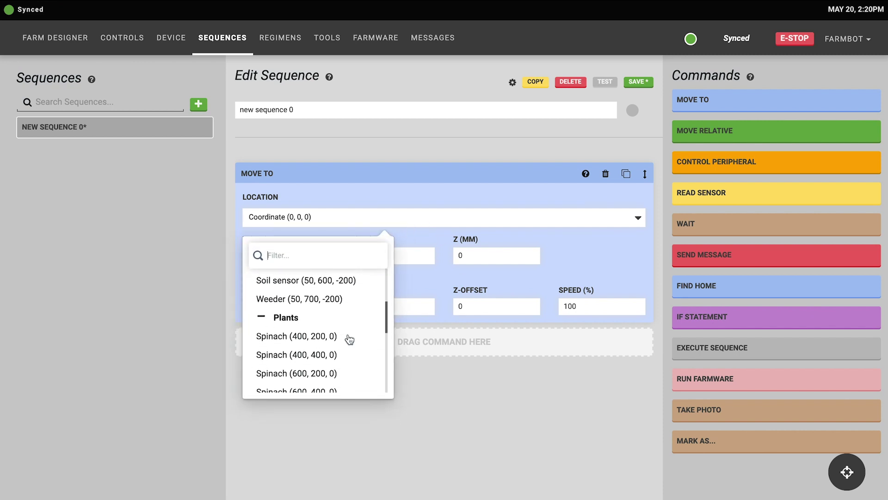
left_click(327, 338)
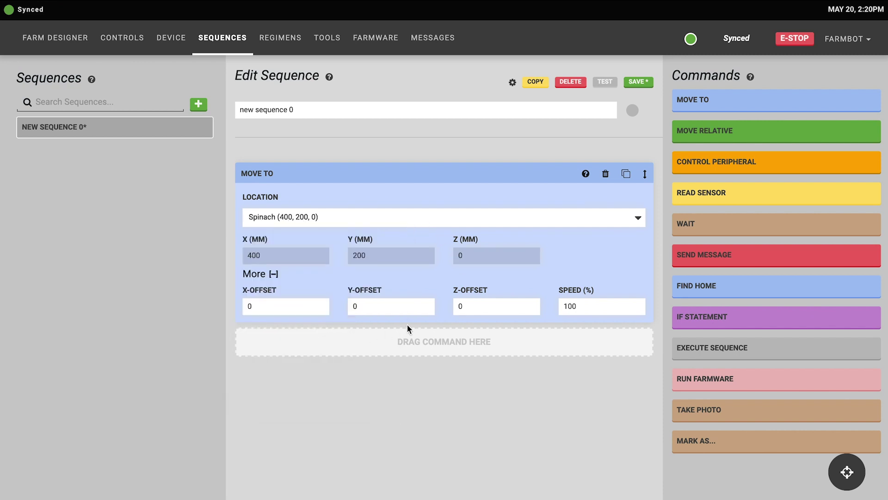
Set the Move To Z-offset to 400 and the speed to 50%
left_click(473, 305)
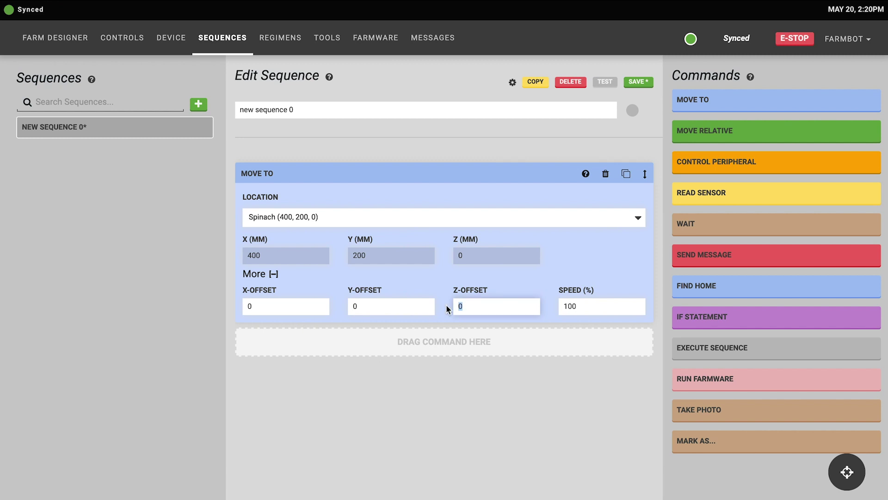
type("400")
left_click(579, 305)
left_click_drag(580, 306, 564, 306)
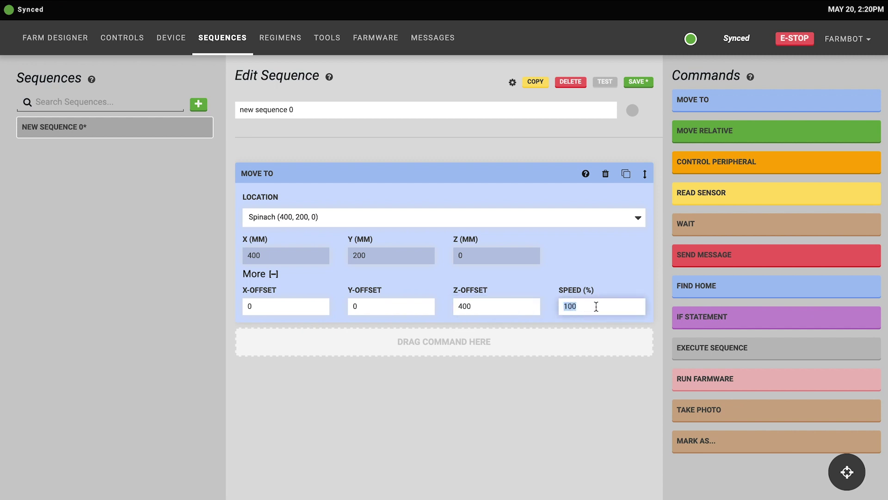
type("50")
left_click(658, 310)
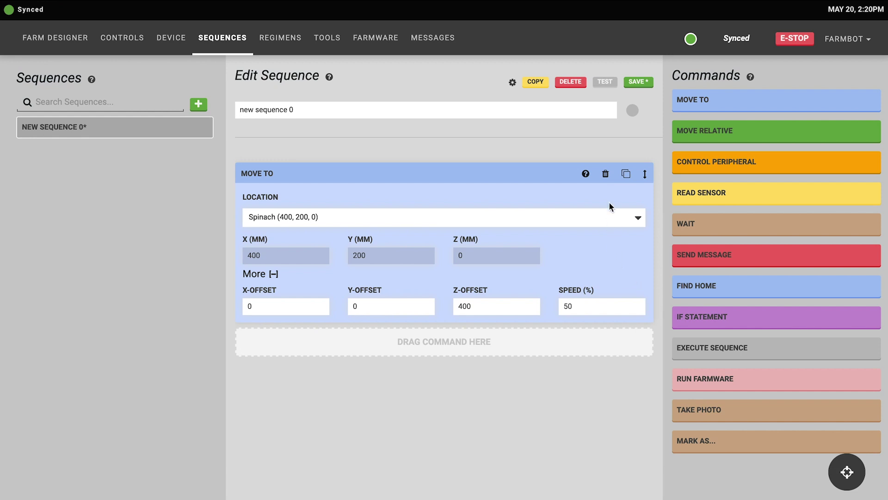
Delete the Move To step and add Move Relative with X, Y, Z 0 and 100% speed
left_click(606, 174)
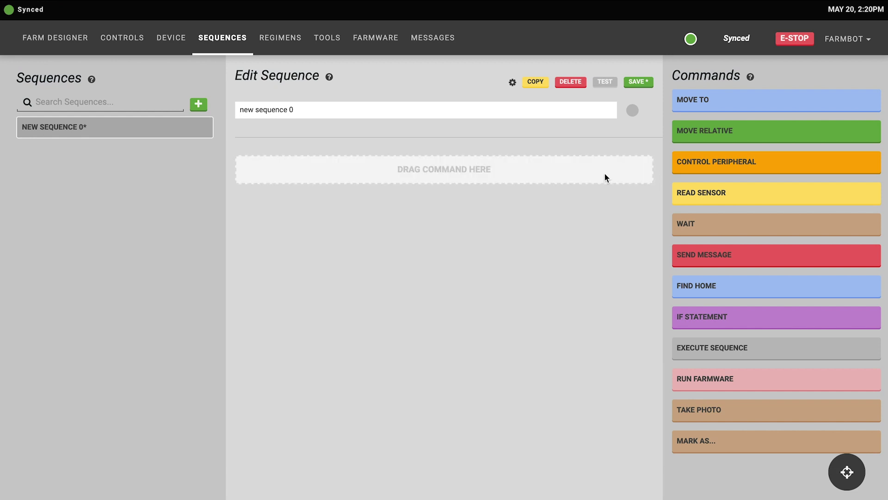
left_click(689, 138)
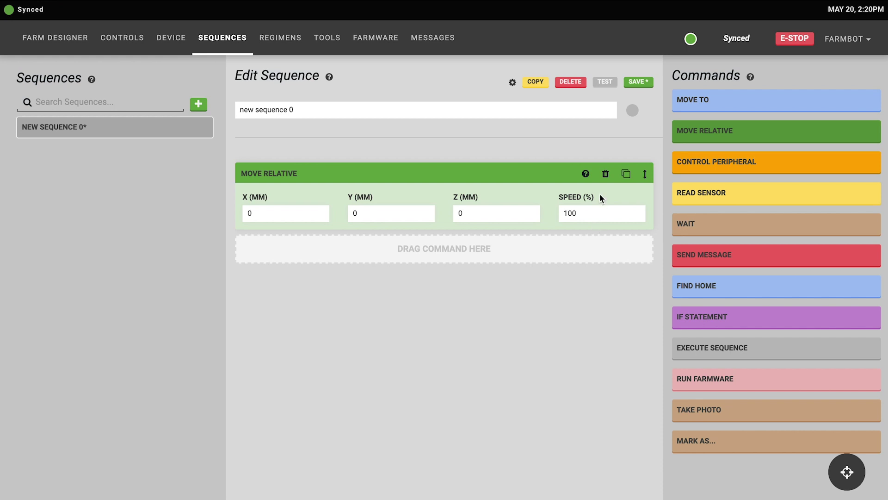
Replace Move Relative with a Control Peripheral step controlling Lighting
left_click(607, 176)
left_click(675, 171)
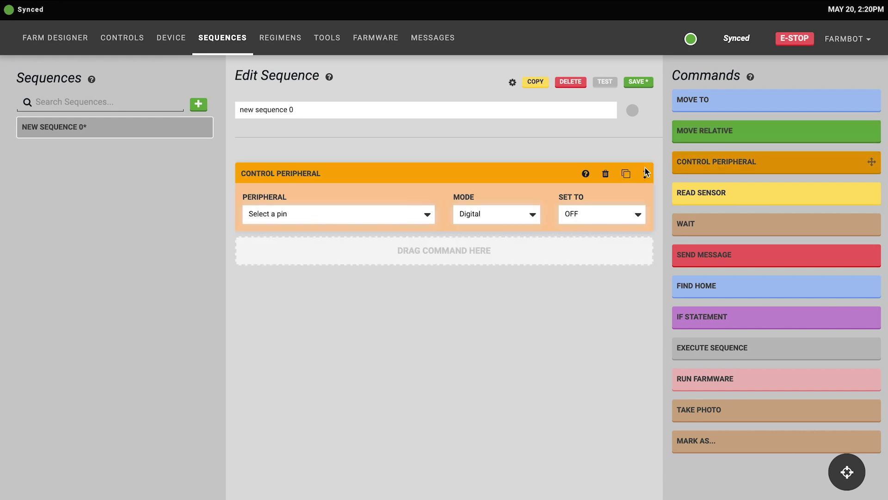
left_click(335, 217)
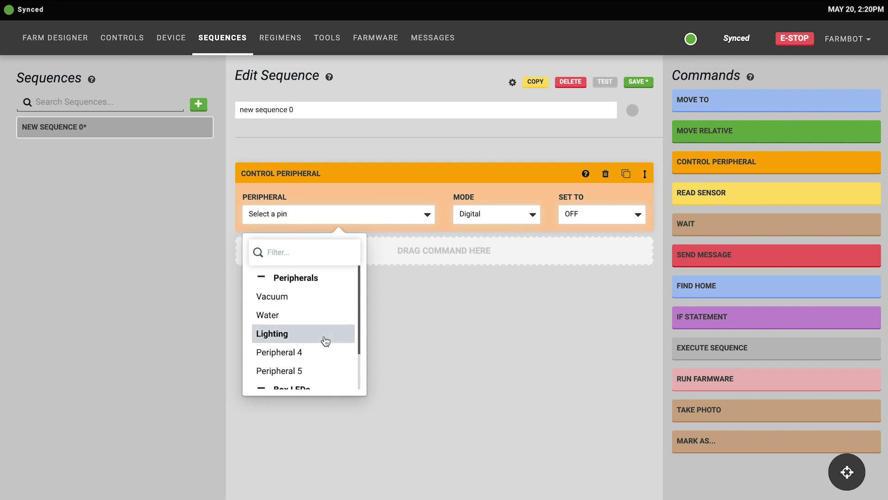
left_click(325, 341)
Check the Mode (Digital) and Set To (OFF) options, then delete the Control Peripheral step
left_click(483, 222)
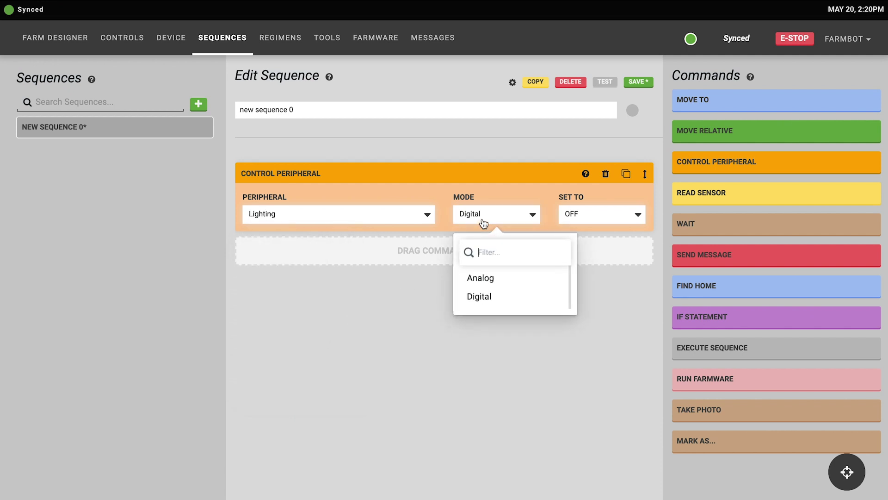
left_click(596, 217)
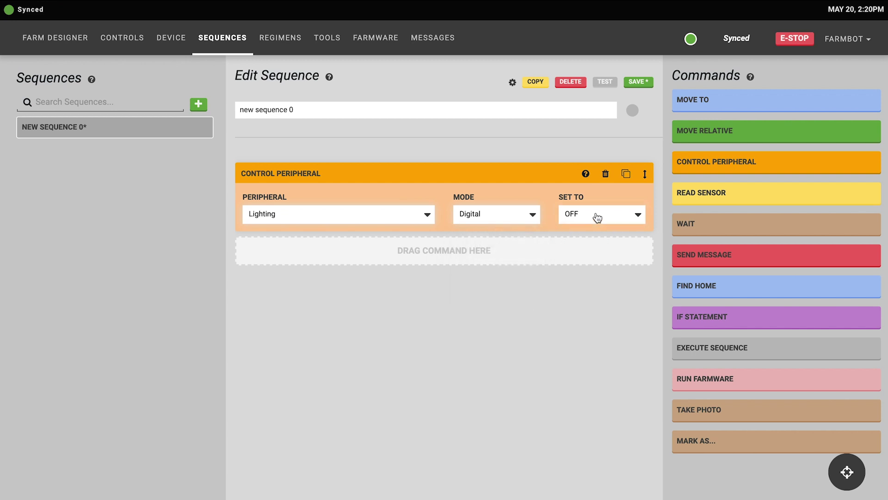
left_click(596, 217)
left_click(597, 217)
left_click(605, 174)
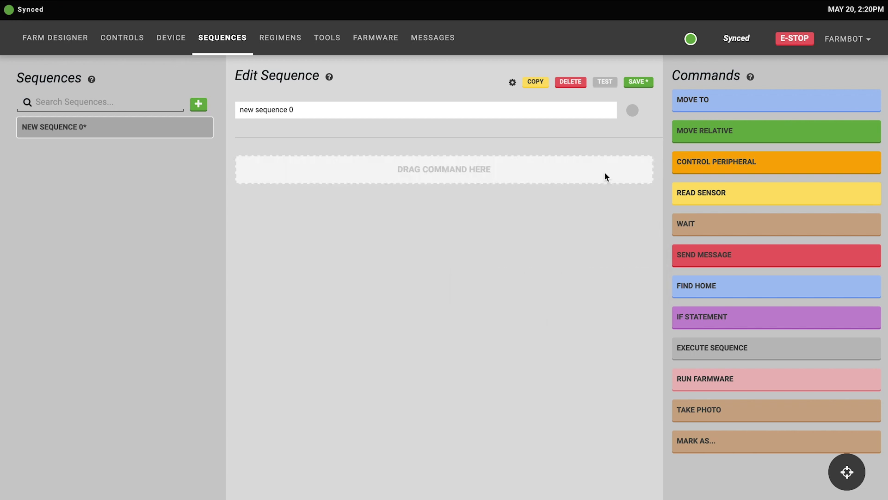
Add a Read Sensor step reading the Soil Sensor in Analog mode
left_click(685, 198)
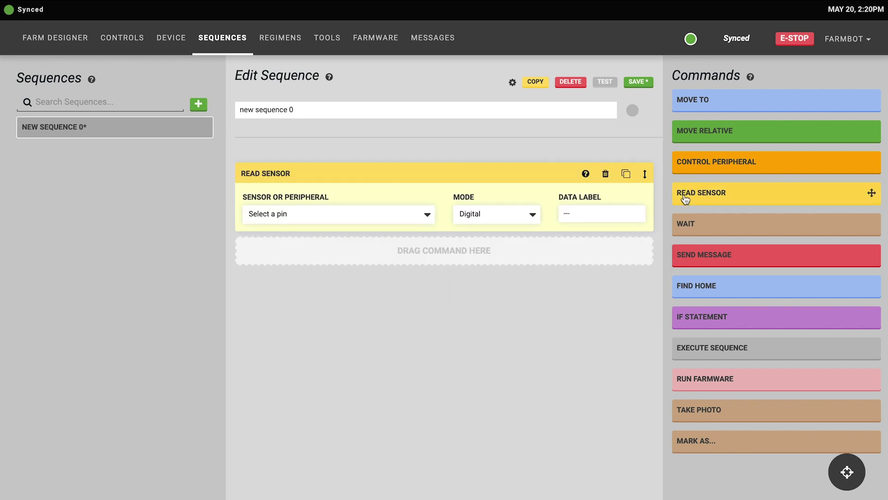
left_click(318, 222)
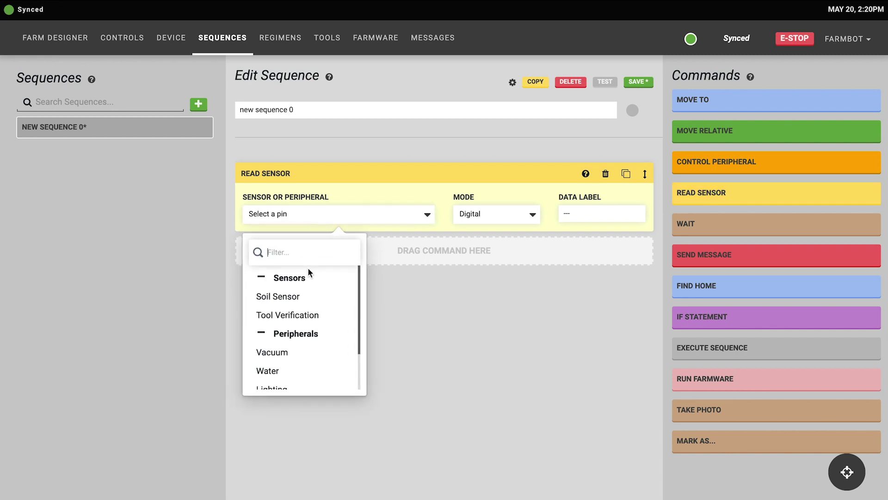
left_click(306, 296)
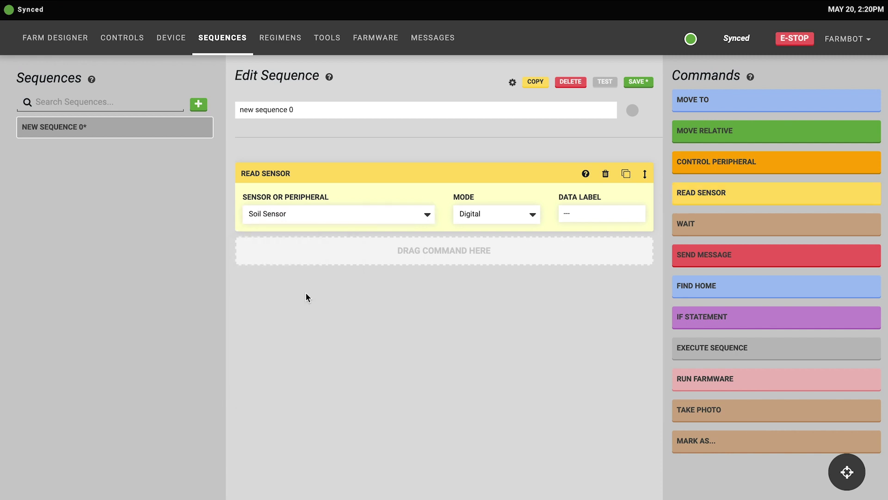
left_click(476, 219)
left_click(482, 278)
Switch the Read Sensor to Lighting in Digital mode, labelled 'Are the lights on?'
left_click(416, 216)
scroll(318, 340, "down", 1)
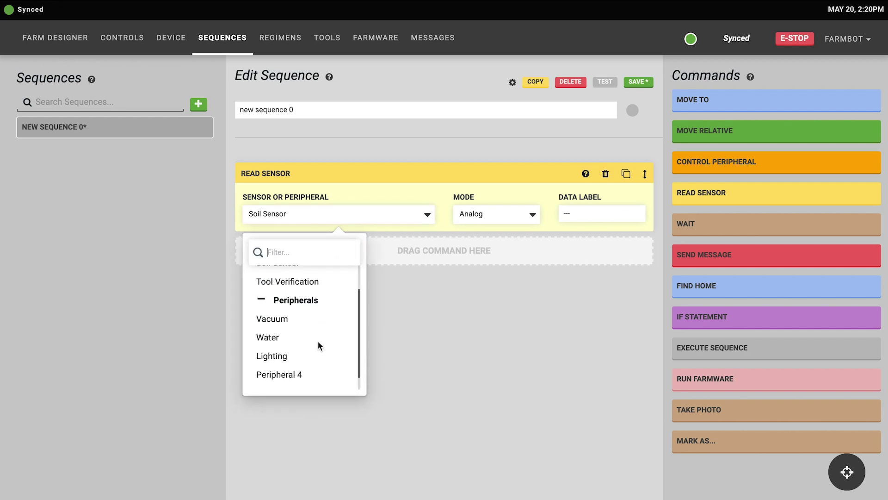
left_click(297, 356)
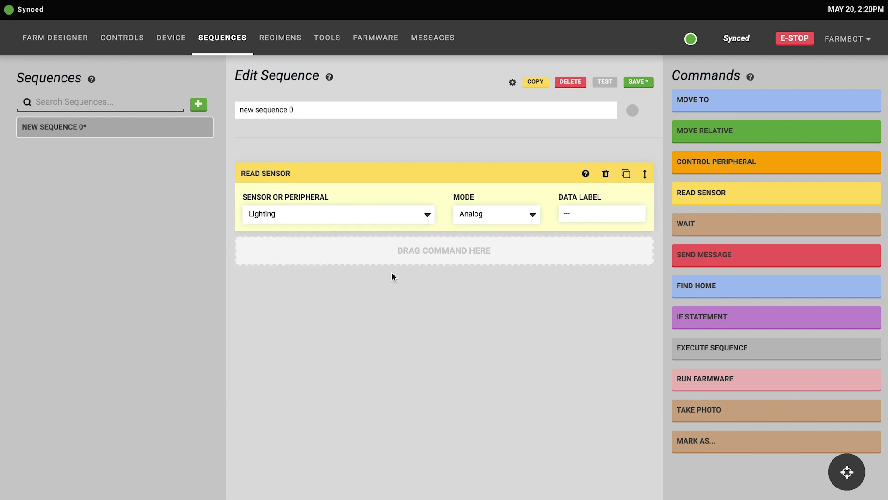
left_click(493, 221)
left_click(479, 296)
left_click_drag(586, 212, 559, 214)
type("Are the lights on?")
Replace Read Sensor with a 2000 ms Wait step, then delete the Wait step too
left_click(606, 174)
left_click(690, 227)
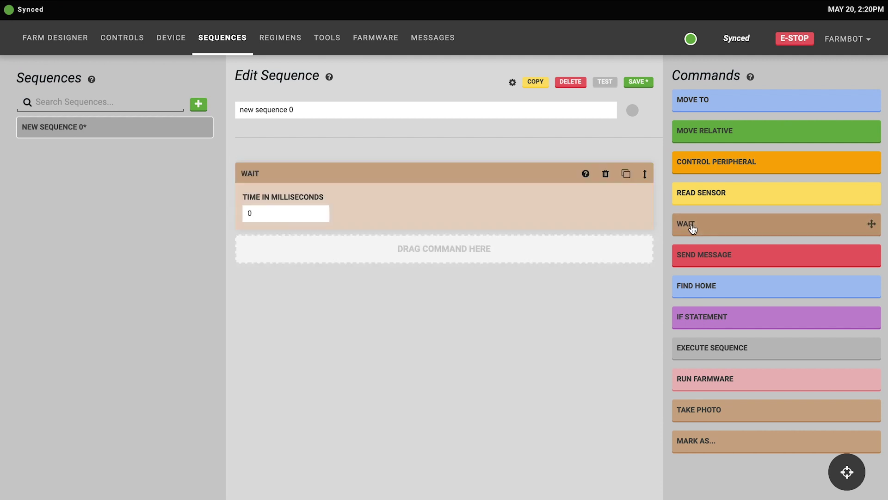
left_click(271, 212)
key("BackSpace")
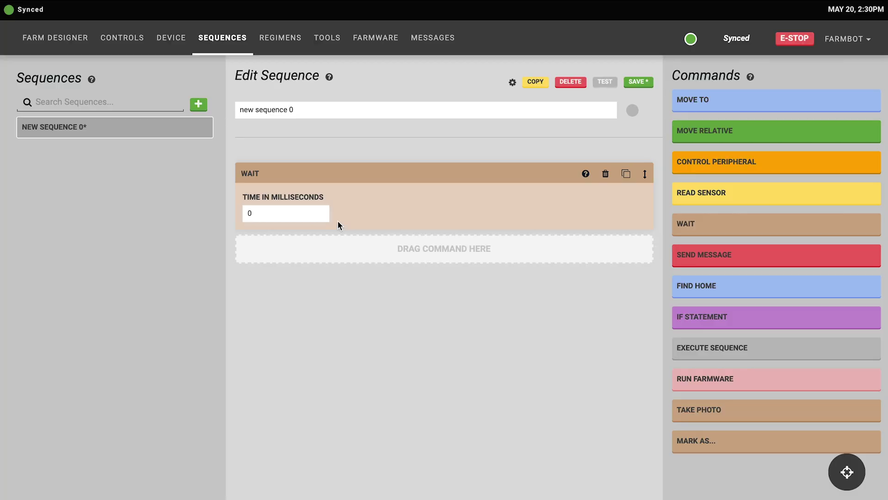
left_click(315, 215)
key("BackSpace")
type("2000")
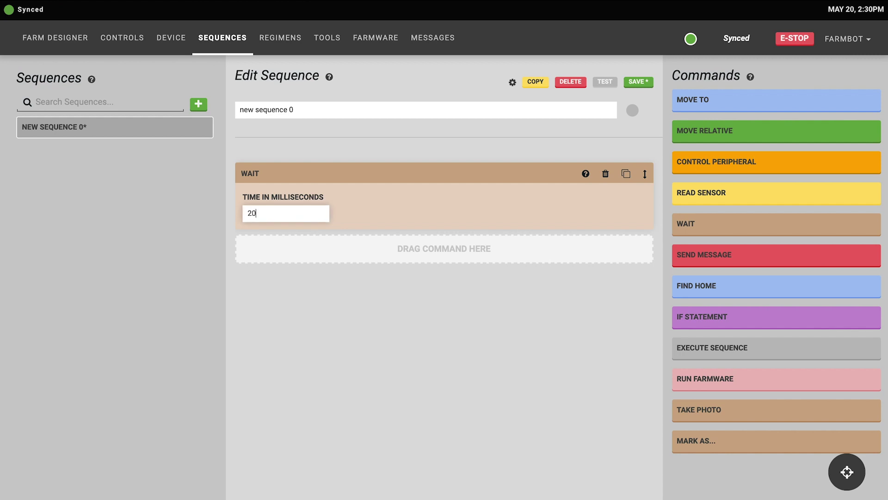
left_click(414, 213)
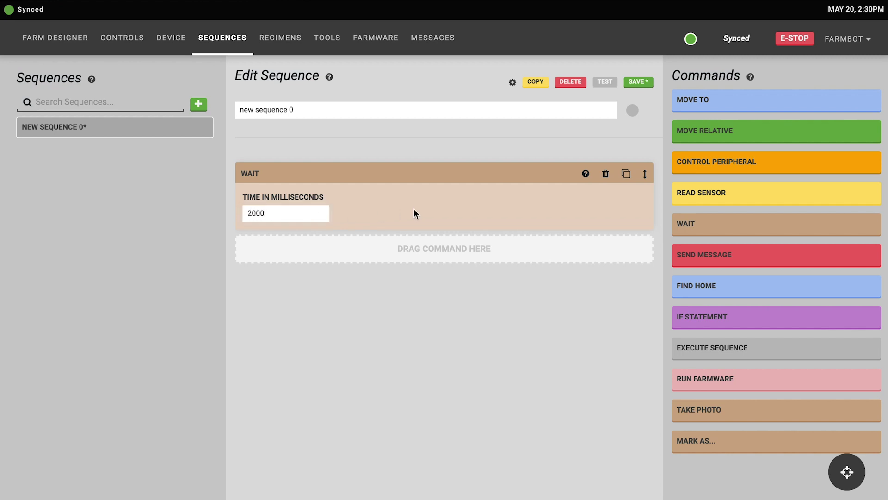
left_click(605, 174)
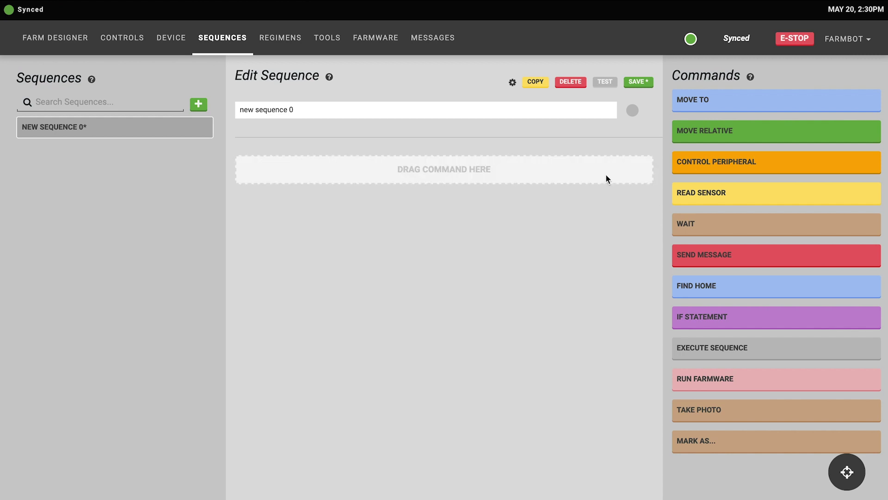
Add a Send Message step, select its {{ x }} placeholder, and keep the Success type
left_click(690, 260)
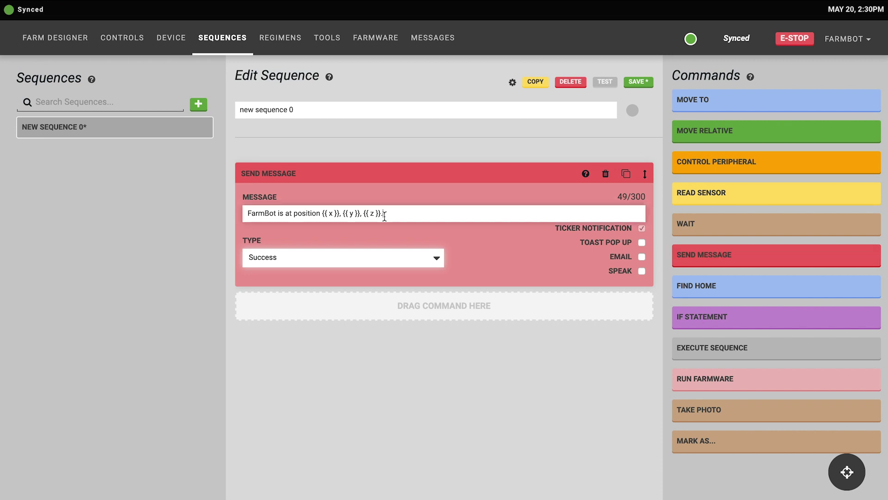
left_click_drag(384, 215, 254, 205)
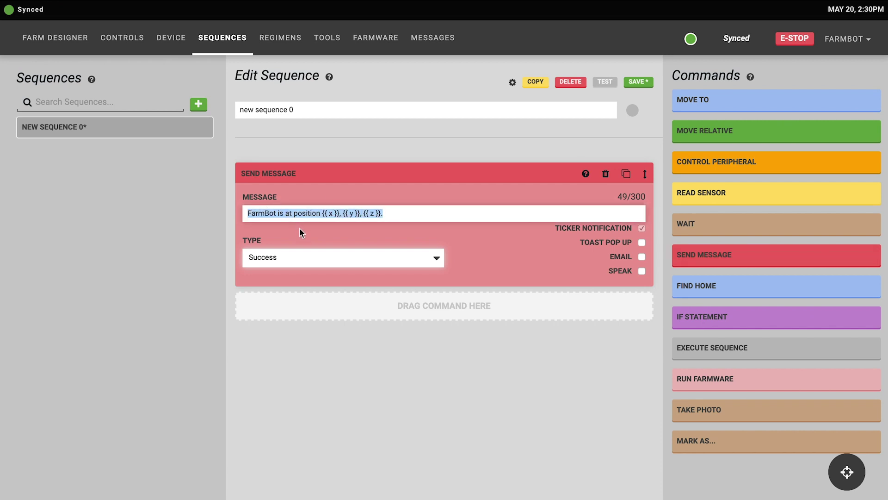
left_click(328, 214)
left_click_drag(323, 214, 340, 214)
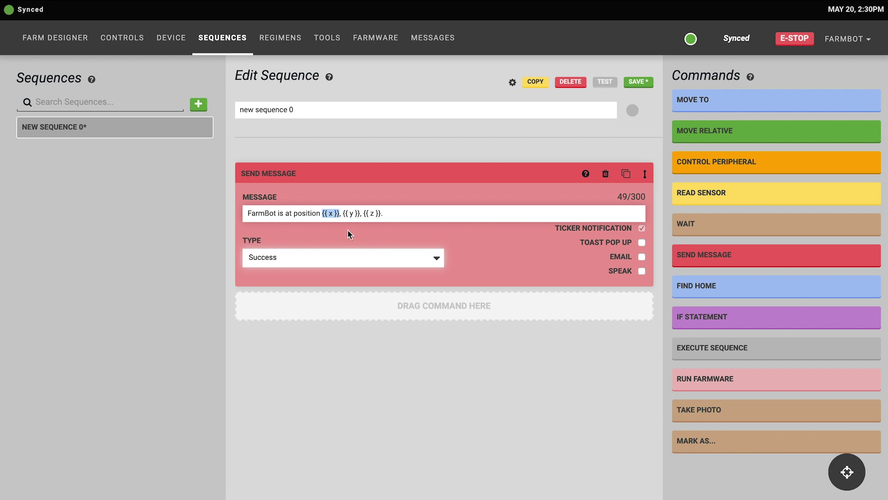
left_click(348, 230)
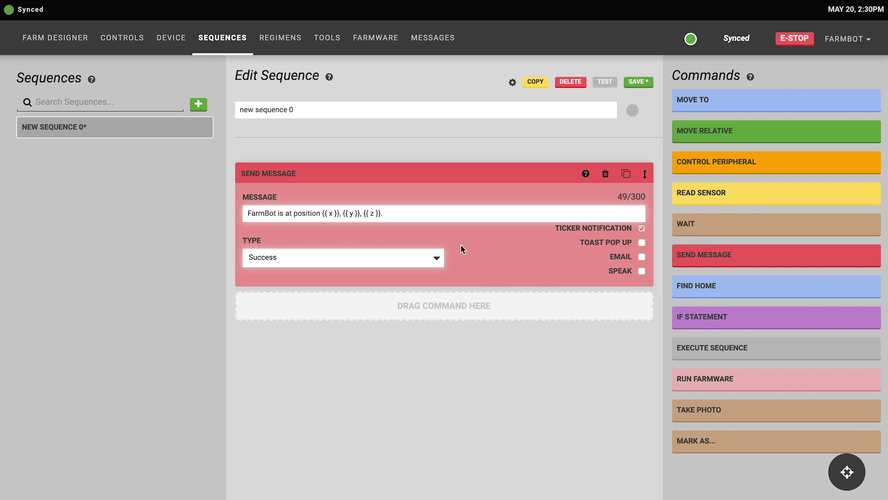
left_click(438, 259)
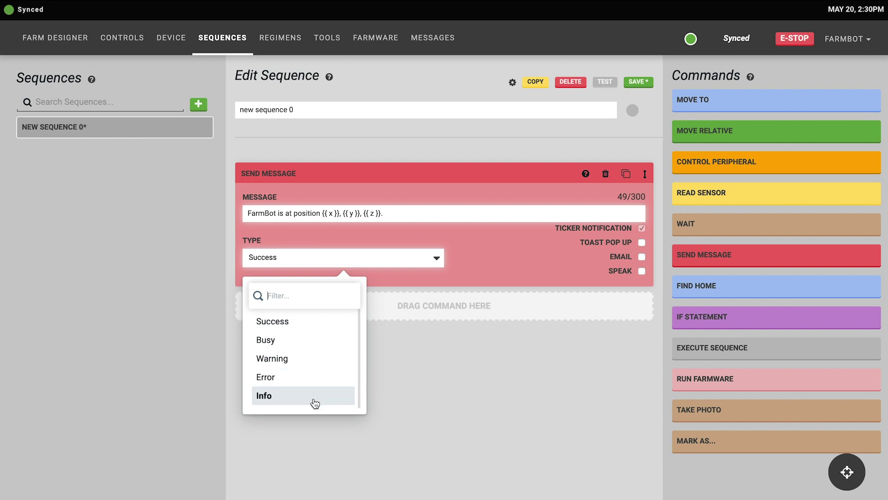
left_click(480, 261)
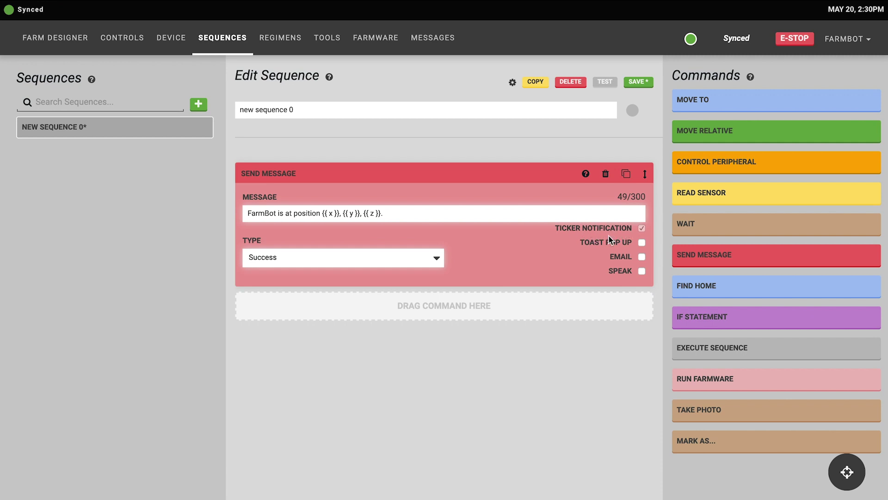
Enable toast, email and speak alerts, then replace Send Message with a Find Home step
left_click(642, 243)
left_click(645, 246)
left_click(643, 244)
left_click(644, 262)
left_click(644, 273)
left_click(606, 177)
left_click(693, 287)
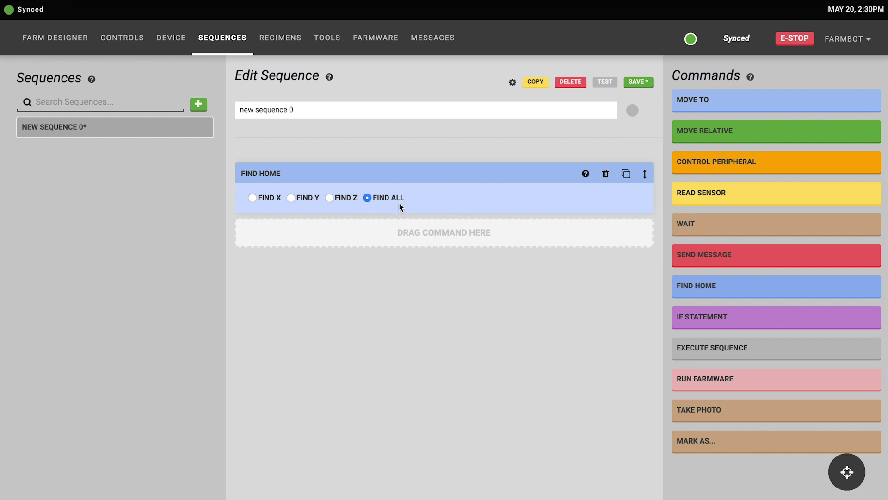
Try Find X, Find Y and Find Z in turn, then delete the Find Home step
left_click(272, 199)
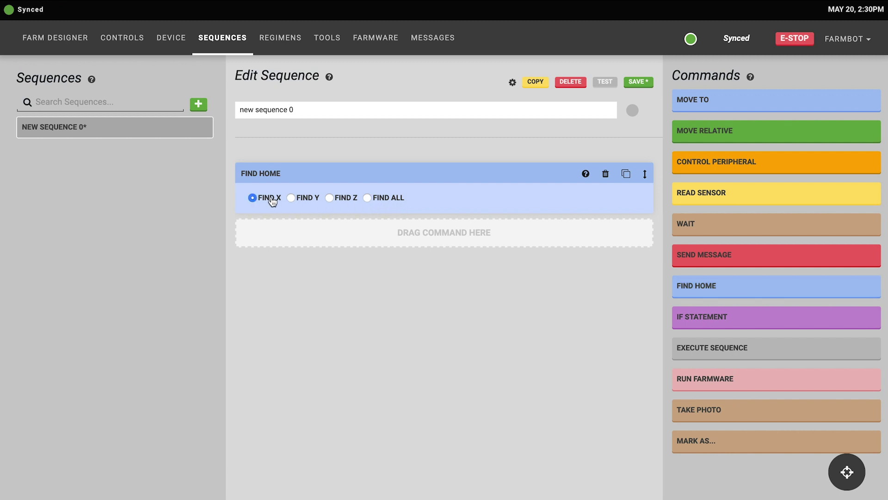
left_click(309, 200)
left_click(342, 199)
left_click(604, 174)
left_click(688, 317)
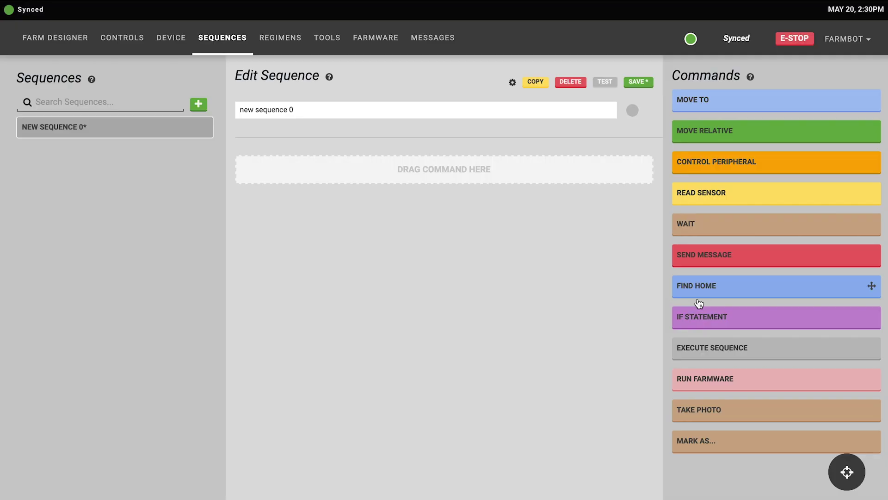
Add an If Statement step on Soil Sensor, first trying the 'is less than' operator
left_click_drag(699, 310, 444, 171)
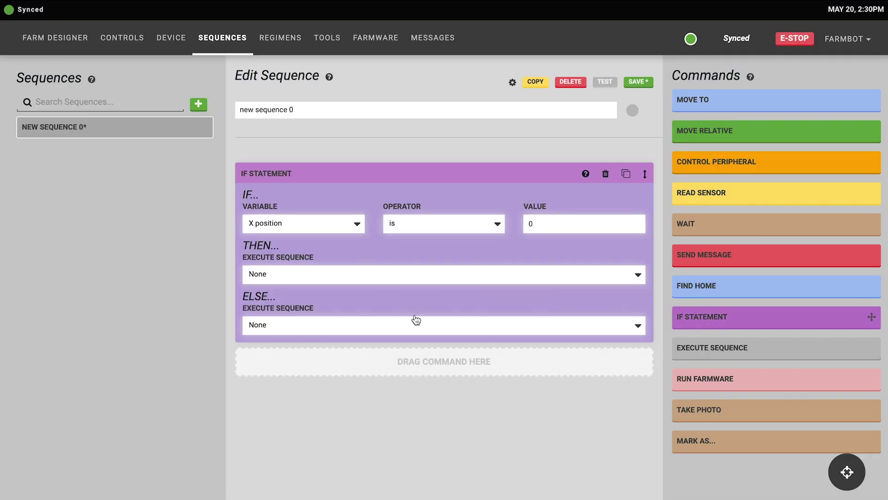
left_click(312, 224)
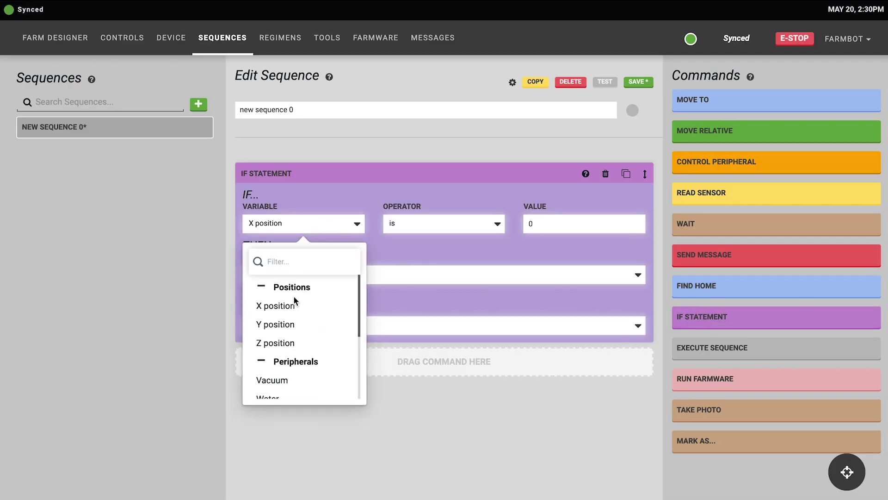
scroll(294, 352, "down", 3)
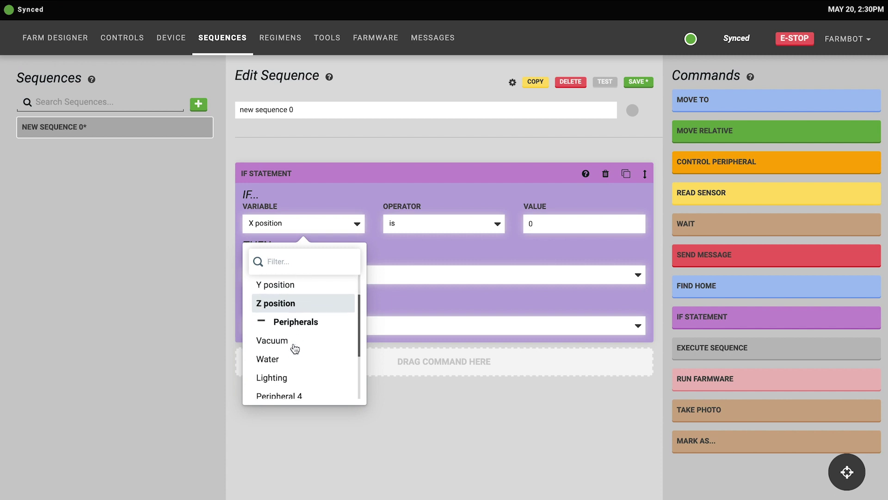
scroll(291, 372, "down", 3)
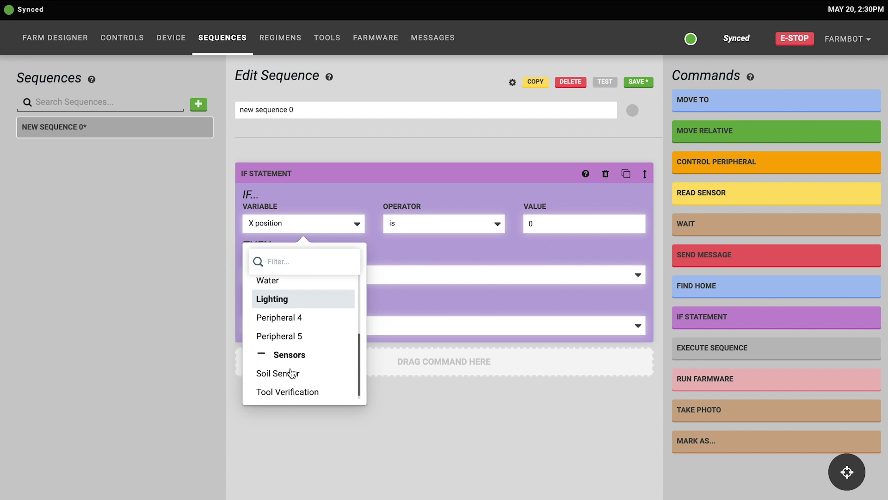
left_click(317, 373)
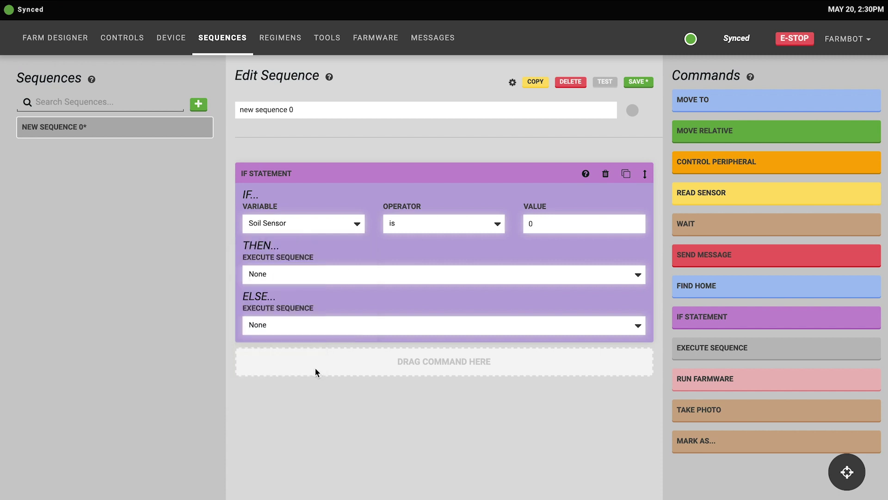
left_click(404, 229)
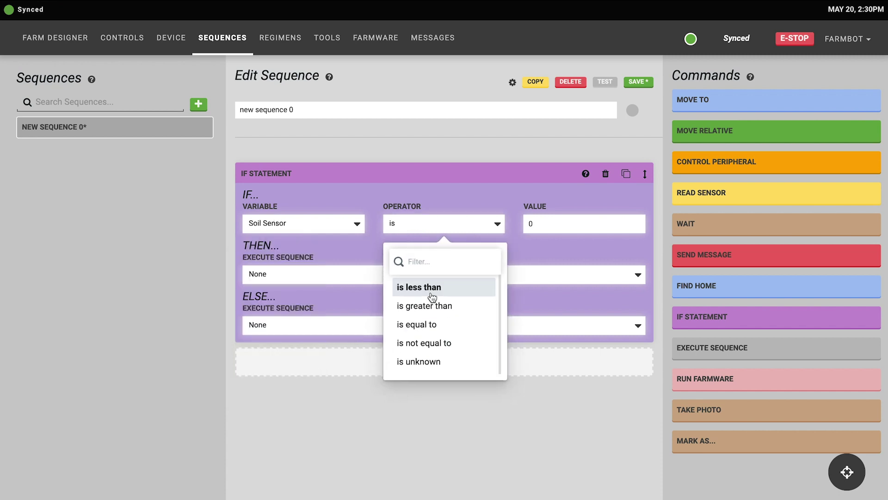
left_click(432, 294)
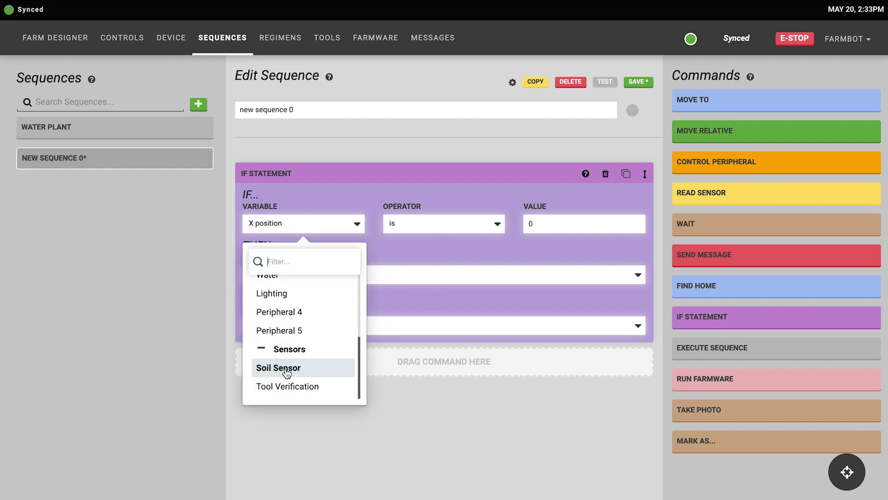
Make the condition Soil Sensor greater than 500, else Water plant, then delete the step
left_click(287, 367)
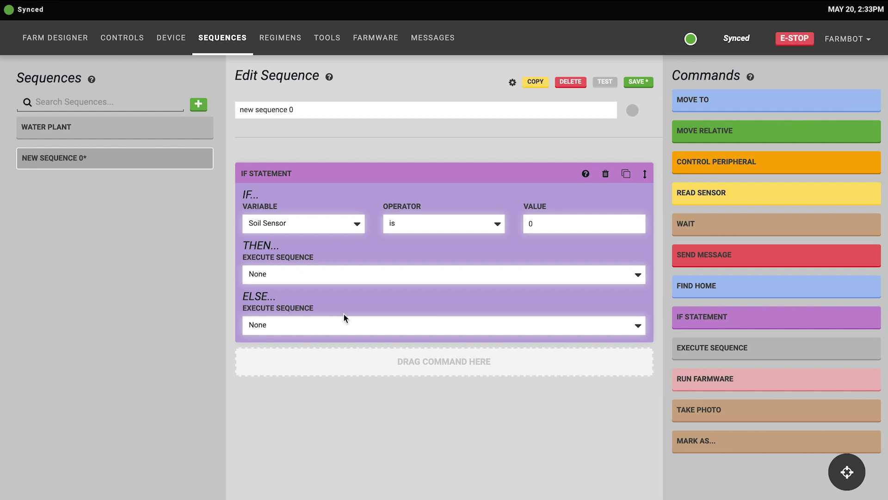
left_click(419, 224)
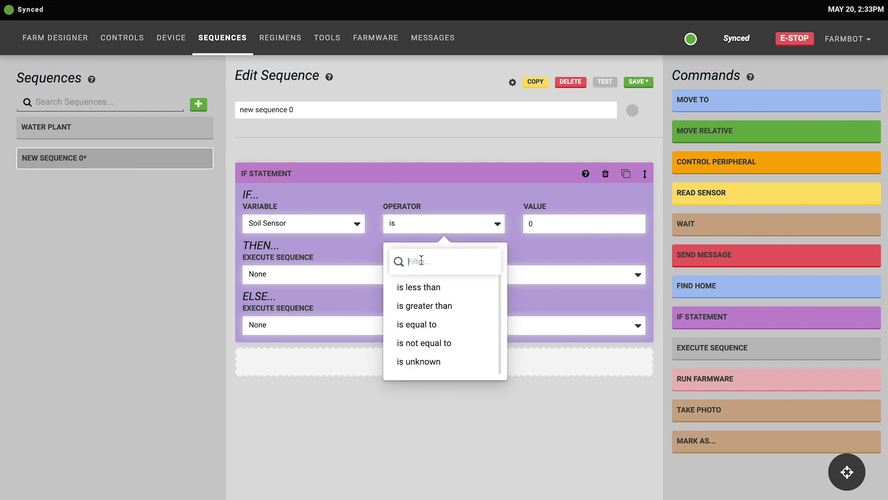
left_click(423, 306)
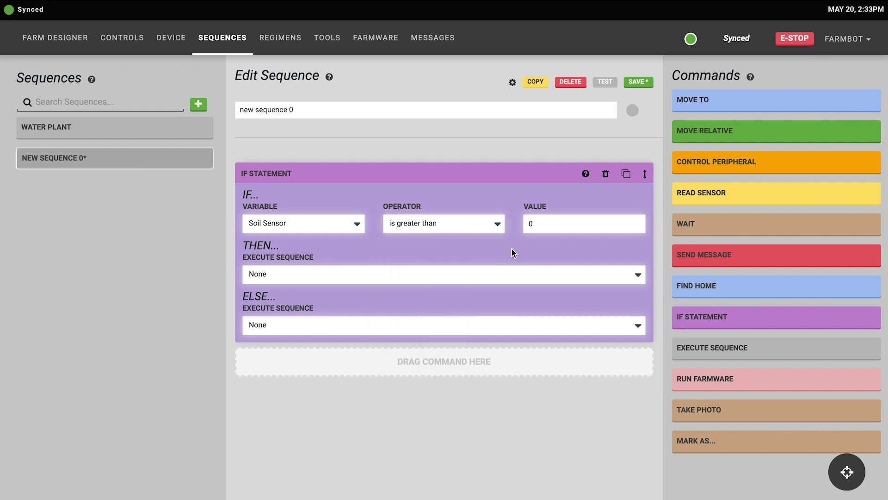
left_click(542, 223)
type("500")
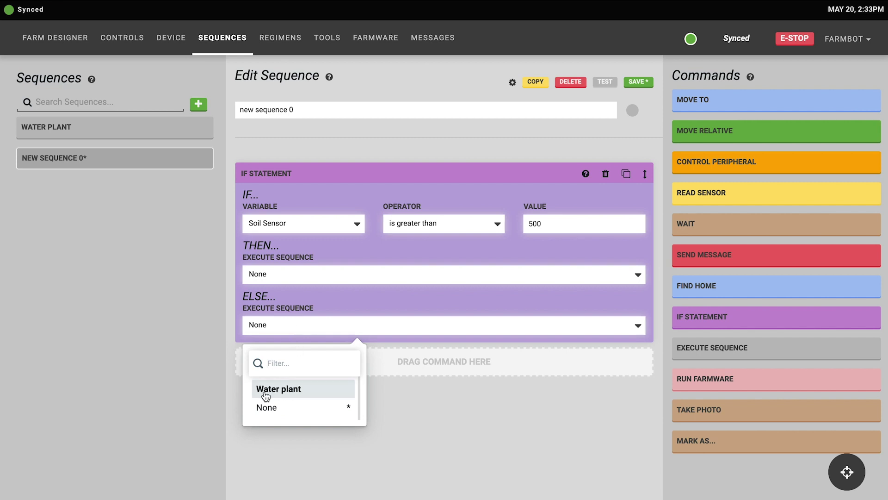
left_click(293, 397)
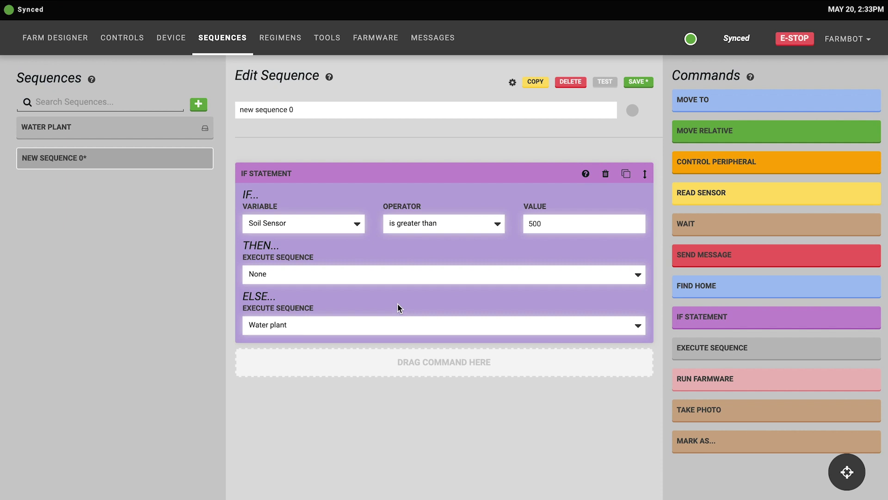
left_click(605, 174)
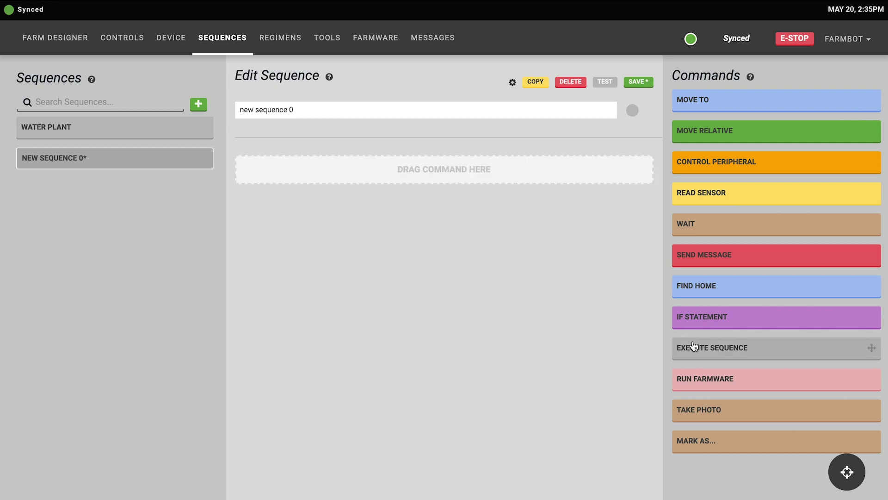
Add an Execute Sequence step running Water plant at location Spinach (600, 200, 0)
left_click(696, 350)
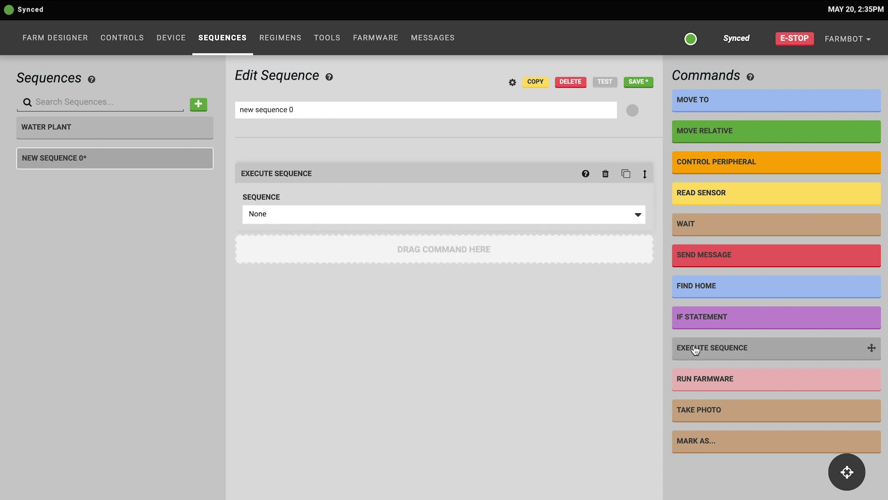
left_click(358, 224)
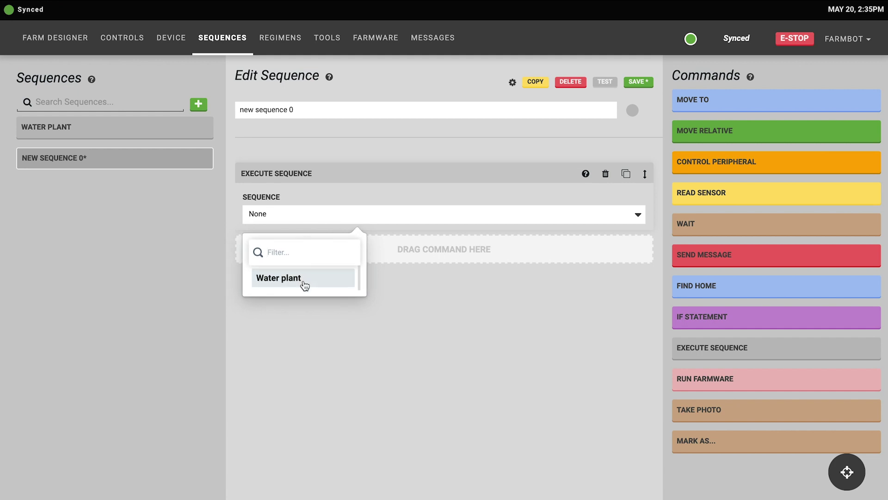
left_click(284, 282)
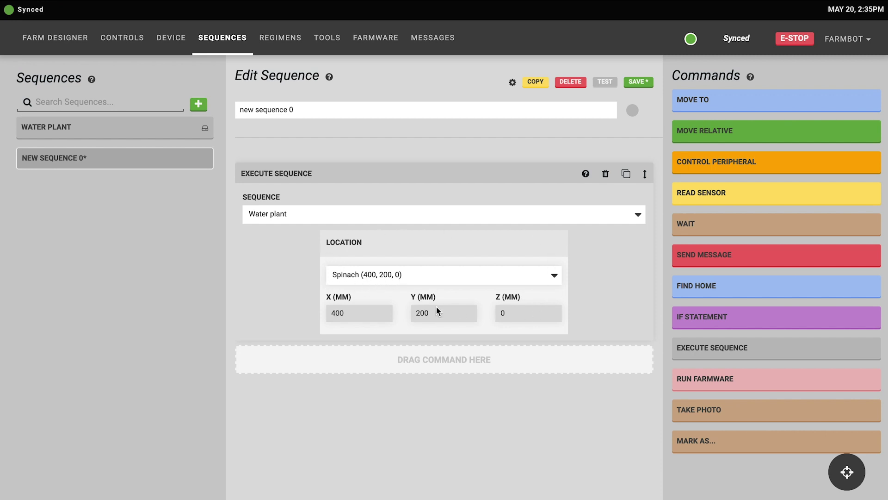
left_click(398, 279)
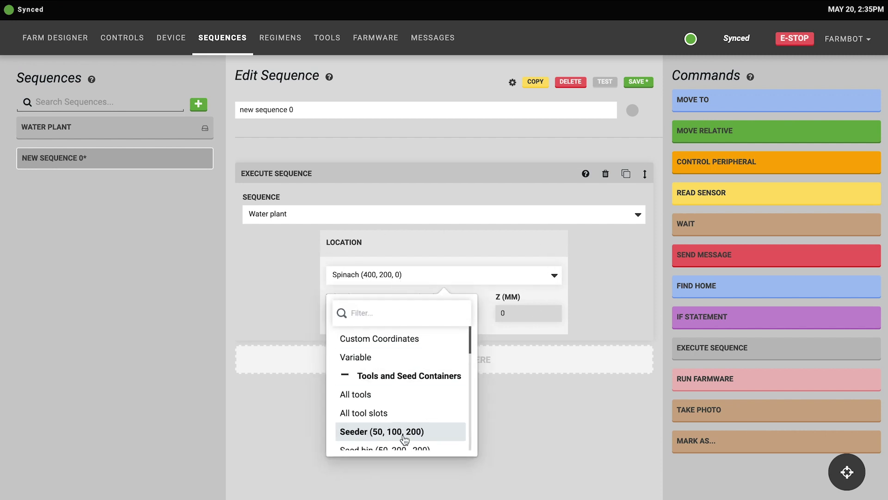
scroll(402, 431, "down", 5)
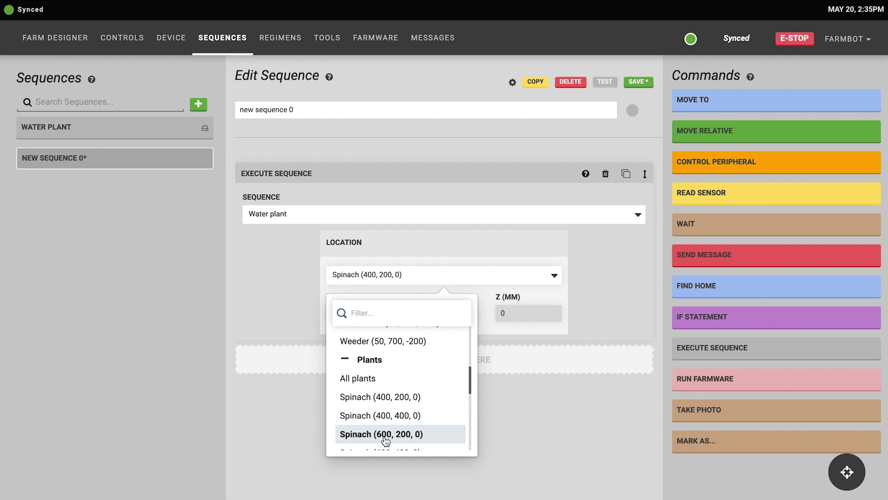
left_click(386, 438)
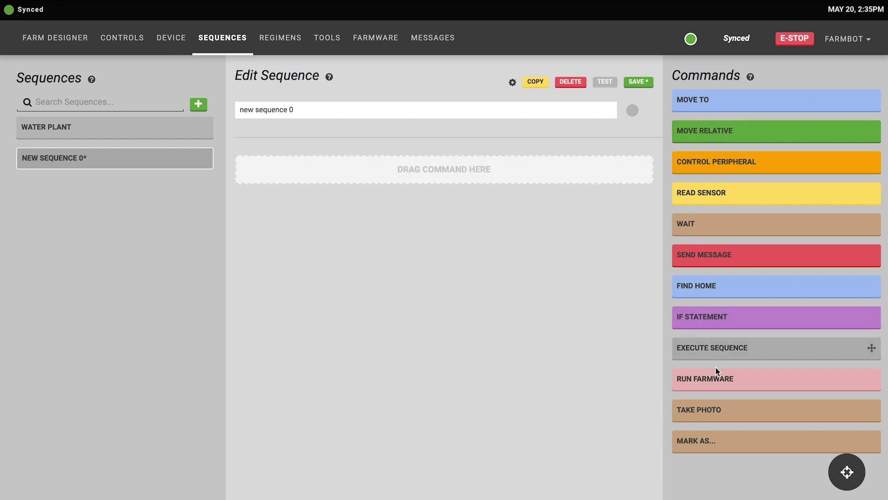
left_click(717, 374)
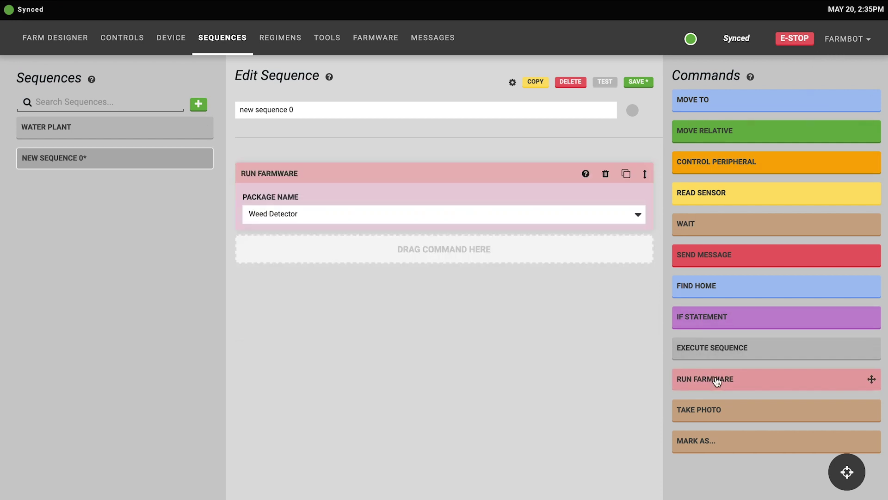
left_click(314, 223)
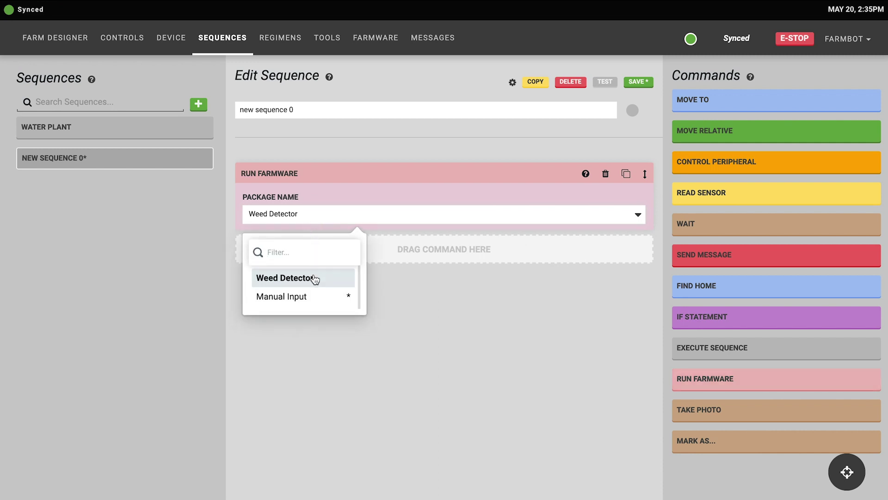
left_click(463, 258)
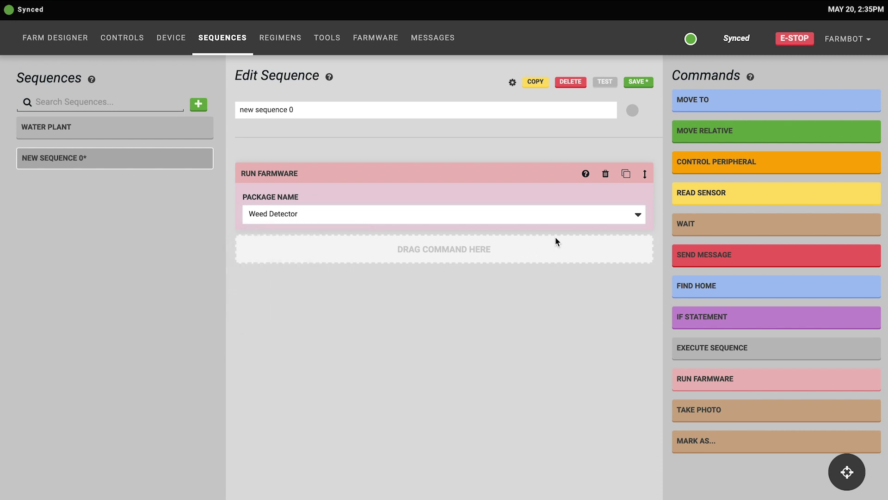
left_click(606, 174)
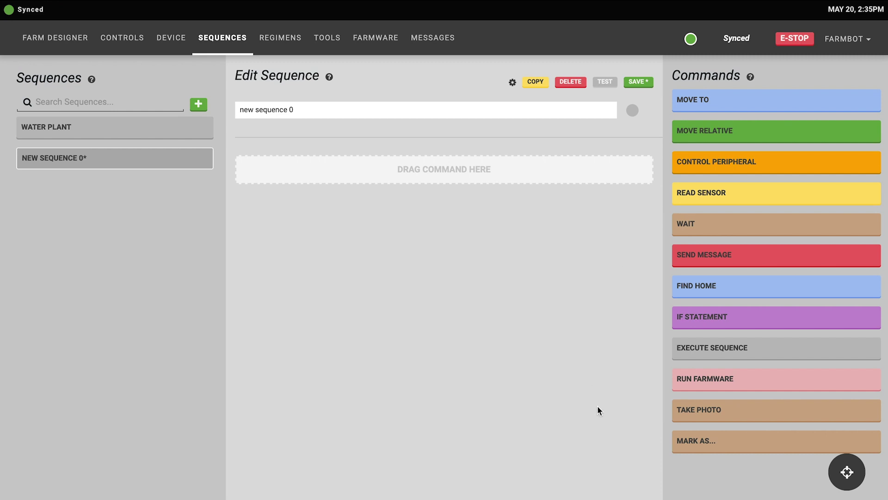
left_click(727, 410)
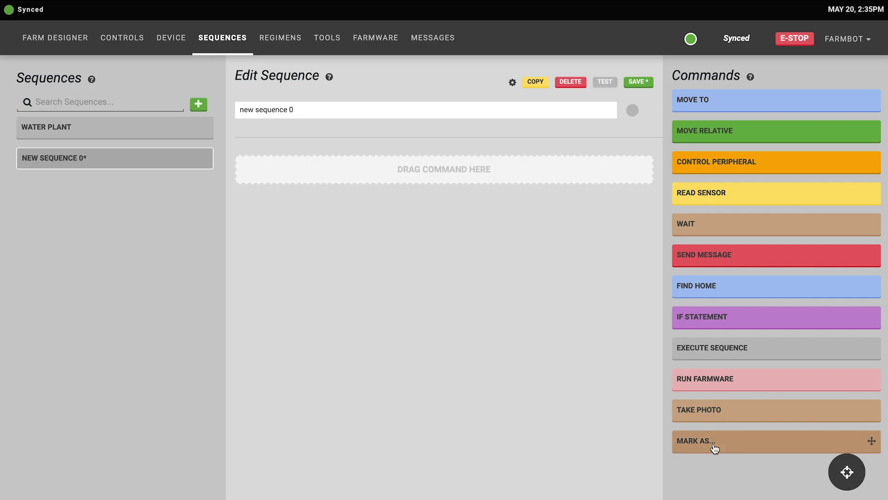
Add a Mark As step marking Spinach (400, 200, 0) as Planted
left_click_drag(714, 450, 460, 351)
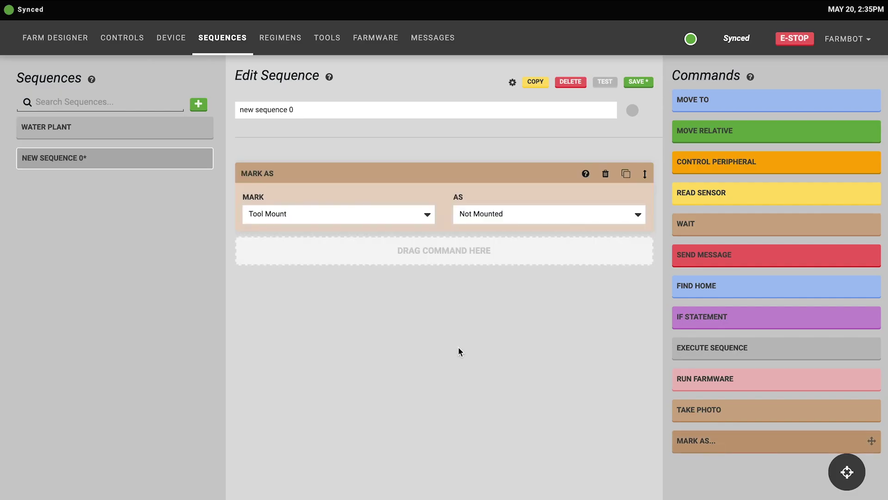
left_click(336, 220)
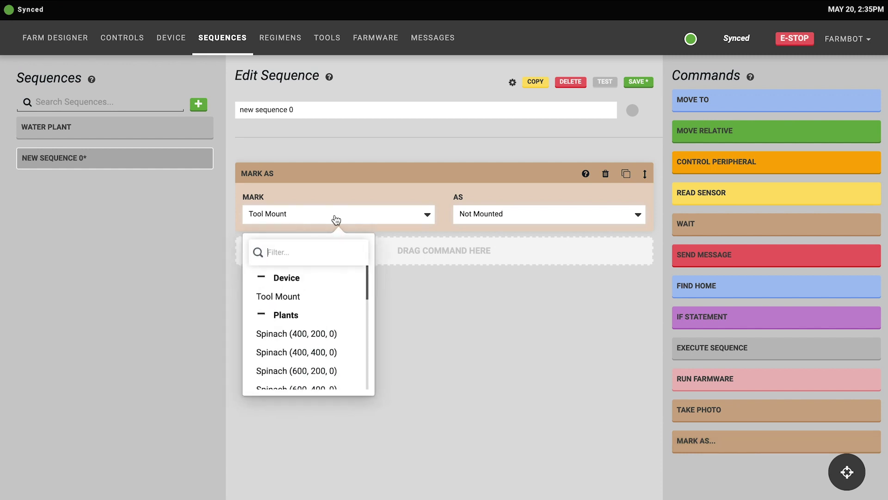
left_click(297, 334)
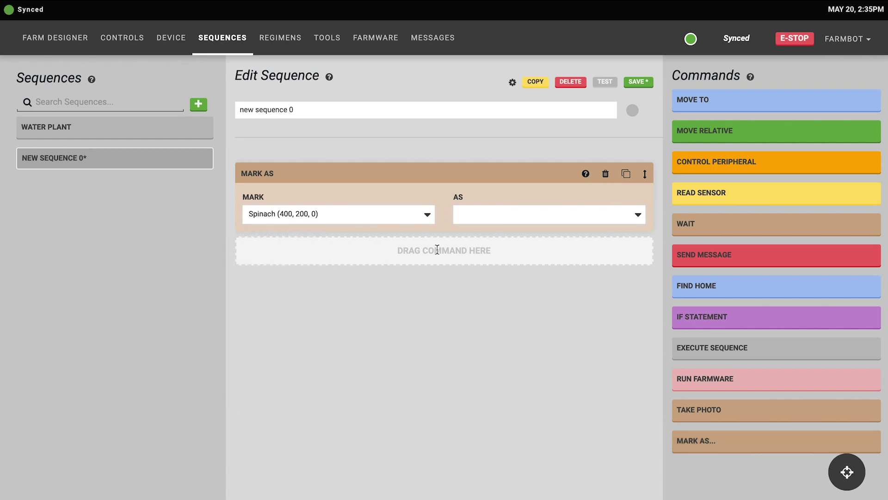
left_click(472, 221)
left_click(482, 296)
Switch the Mark As target to the tool mount, mounted to Watering Nozzle
left_click(324, 217)
left_click(288, 298)
left_click(465, 221)
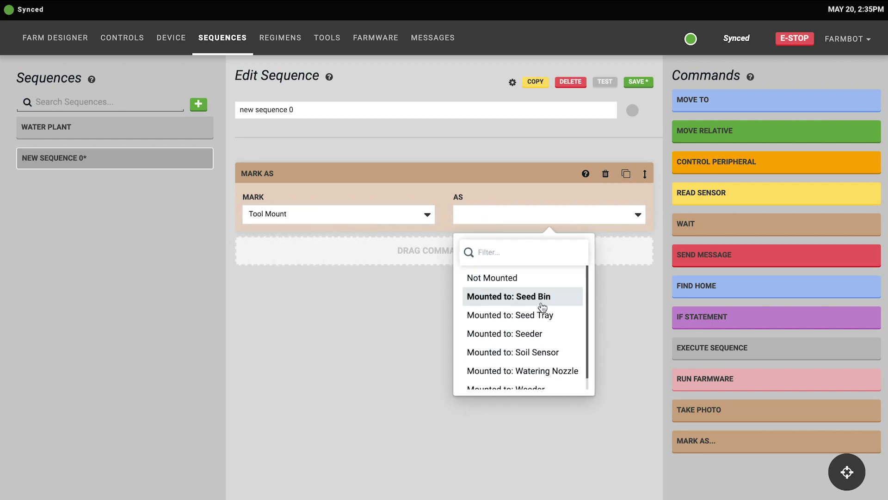
left_click(541, 371)
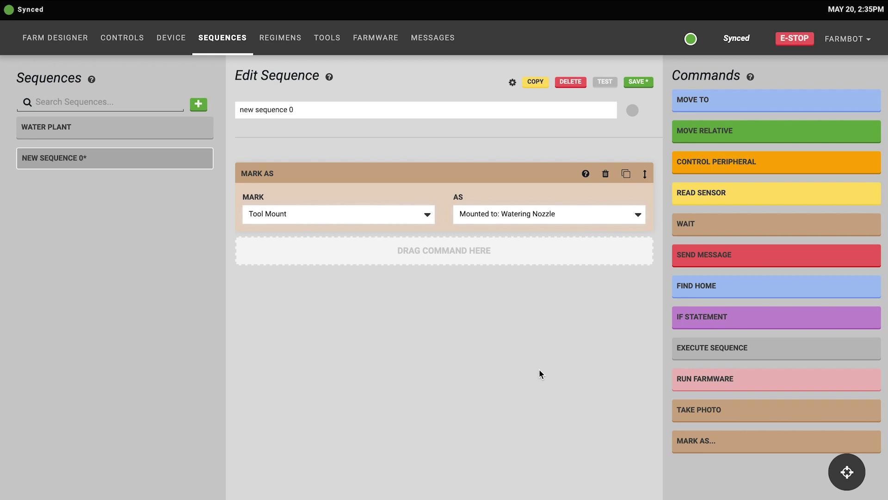
Switch the target back to Spinach (400, 200, 0), view its status options, then remove the step
left_click(399, 216)
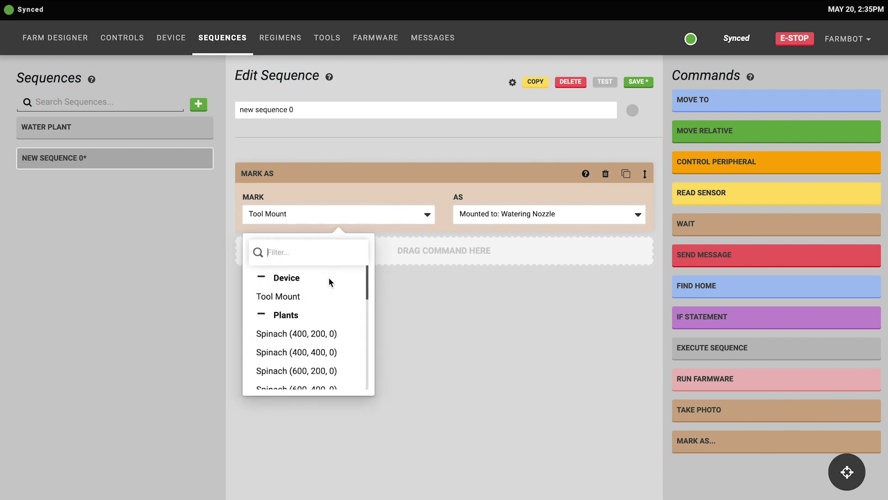
left_click(322, 334)
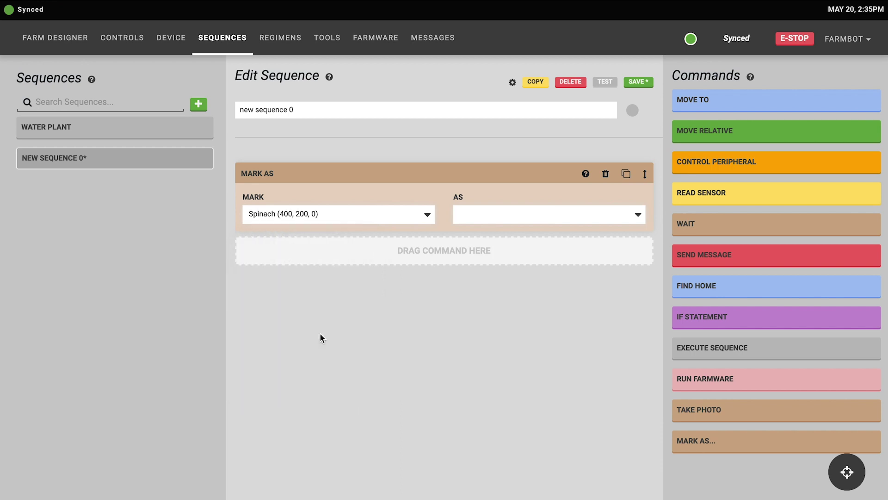
left_click(488, 222)
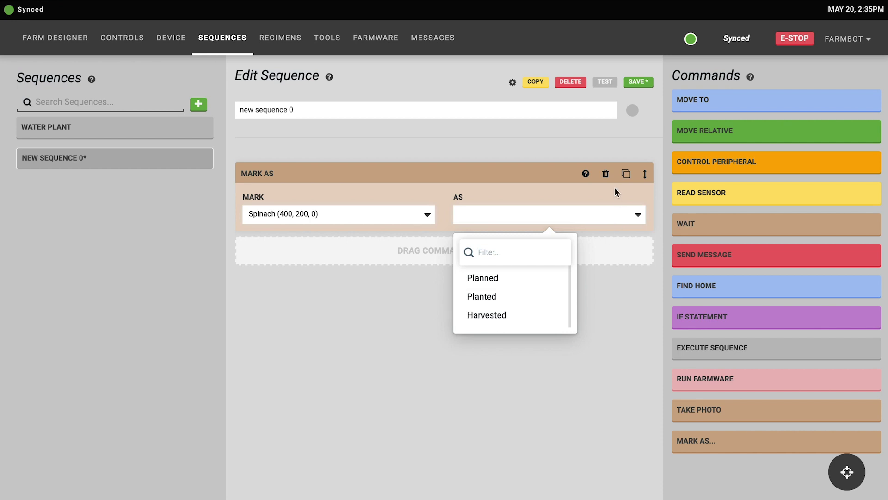
left_click(605, 174)
Drop in Move To and Control Peripheral, then append Send Message, Find Home, If Statement and Execute Sequence
left_click_drag(709, 106, 600, 169)
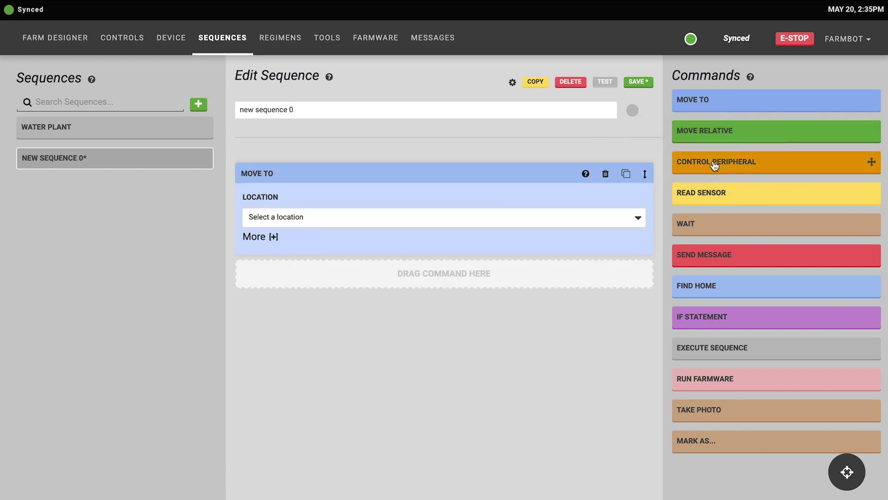
left_click_drag(713, 166, 571, 275)
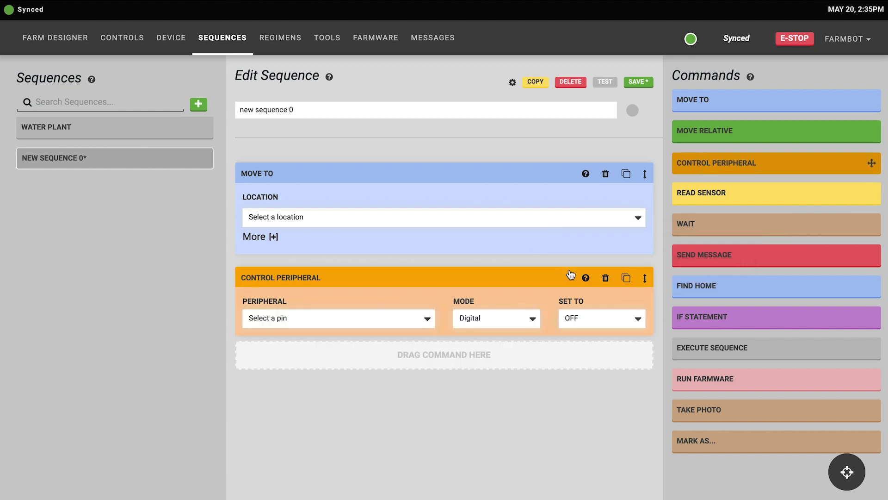
left_click(707, 255)
left_click(719, 286)
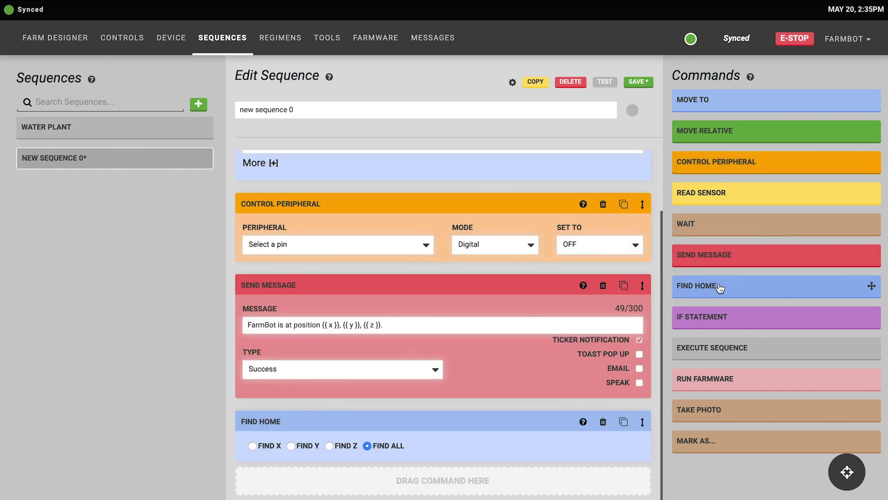
left_click(722, 320)
left_click(731, 349)
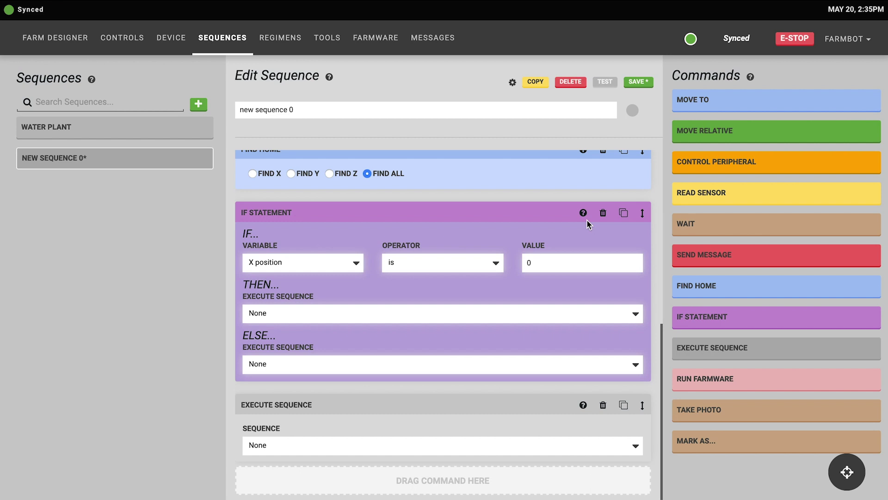
mouse_move(584, 220)
Delete the If Statement step and make three extra copies of Find Home
left_click(603, 213)
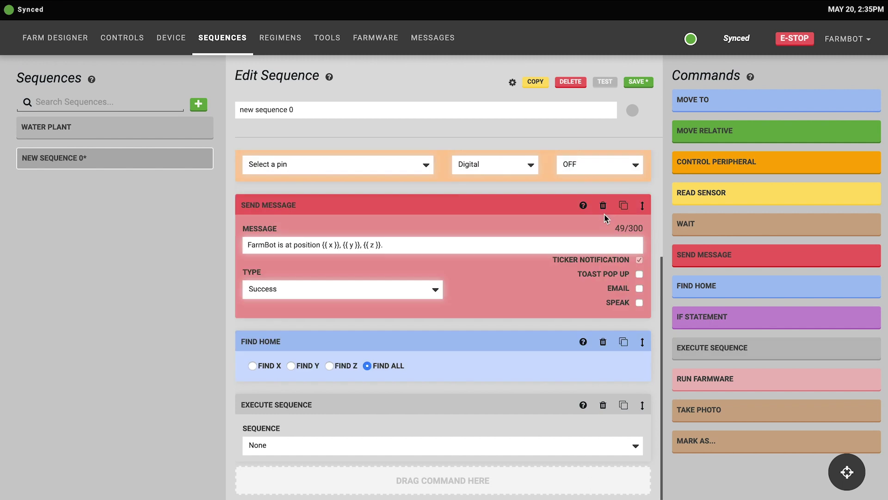
left_click(624, 342)
left_click(623, 342)
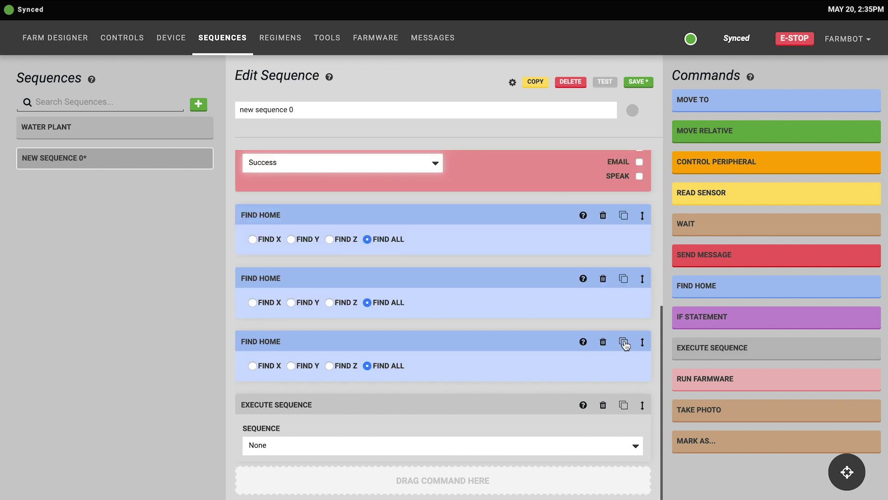
left_click(623, 342)
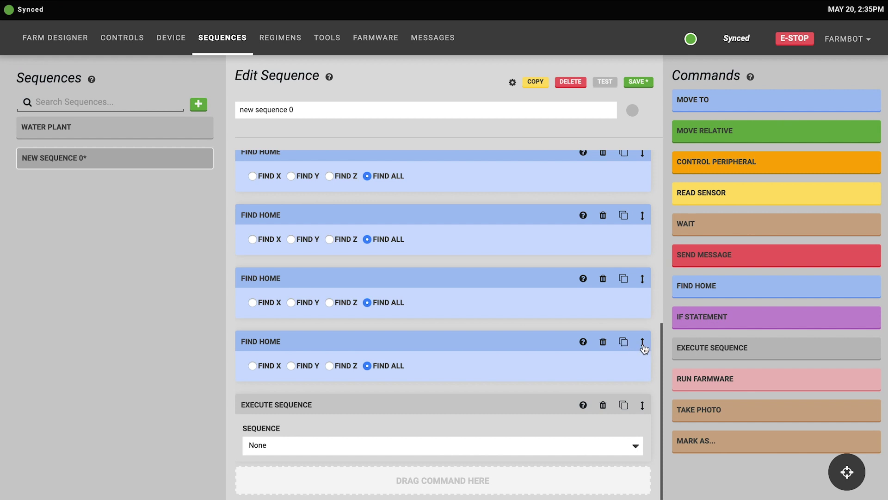
Move a Find Home below Execute Sequence, raise Execute Sequence, and insert a new Send Message
left_click_drag(644, 348, 620, 480)
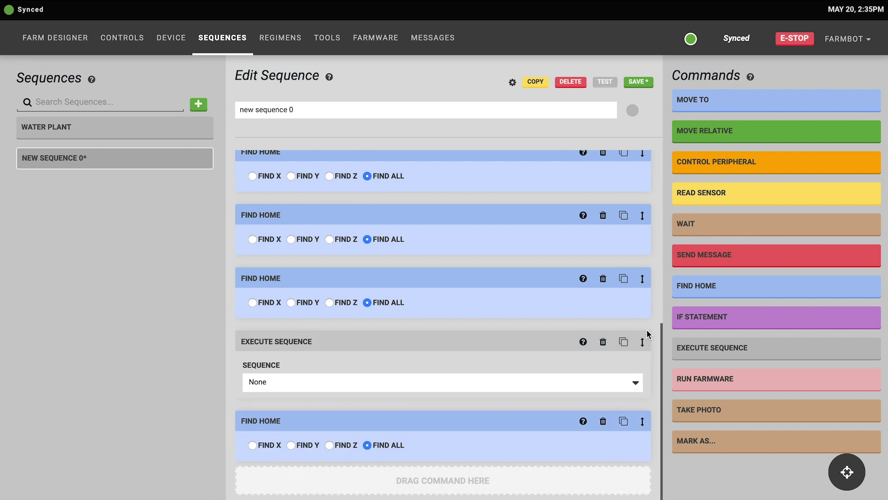
left_click_drag(642, 342, 632, 268)
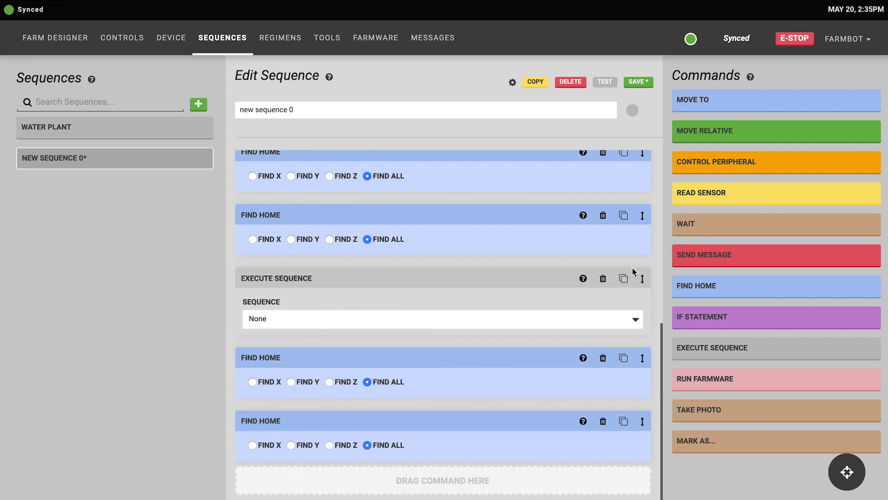
left_click_drag(738, 256, 581, 201)
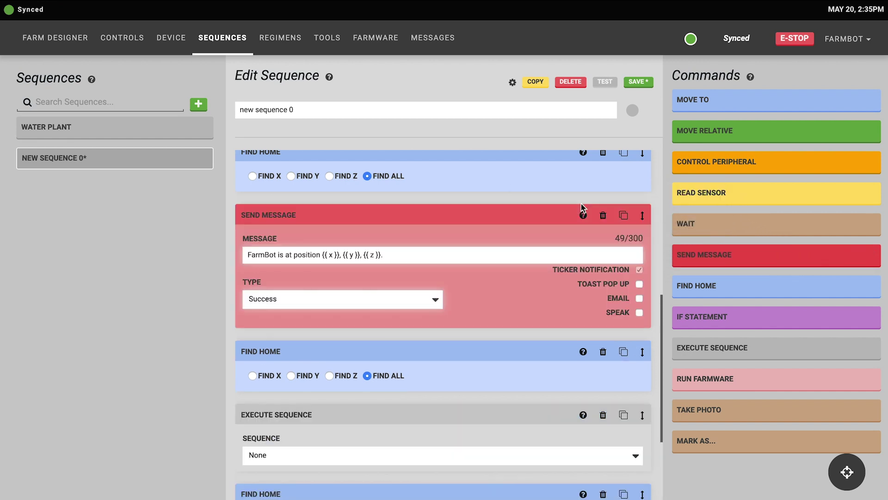
Title the Execute Sequence step 'Water the plant'
left_click(254, 351)
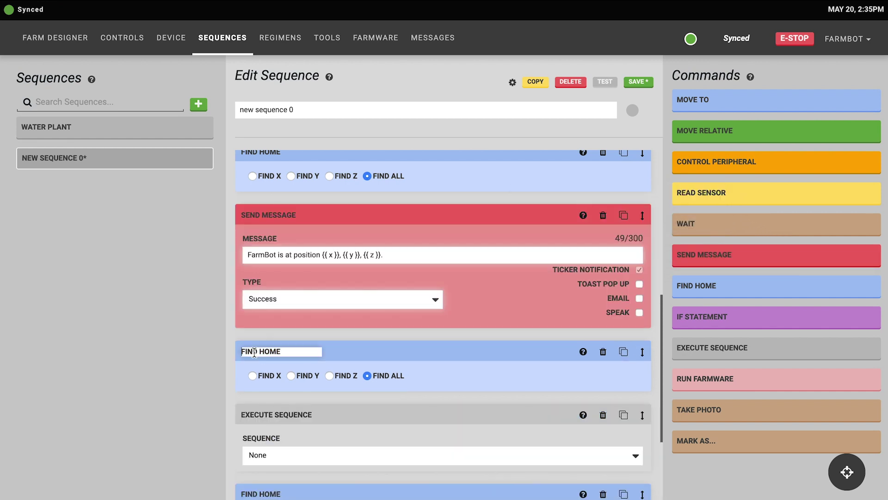
left_click(264, 414)
type("Water the plant")
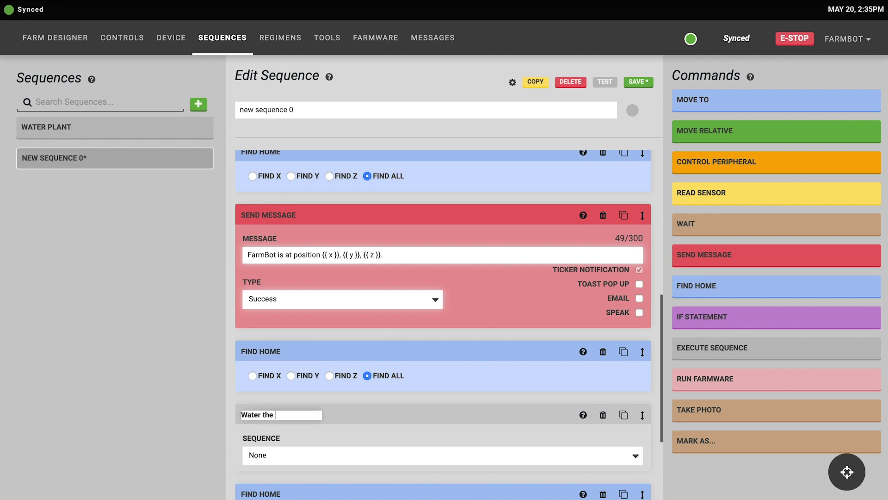